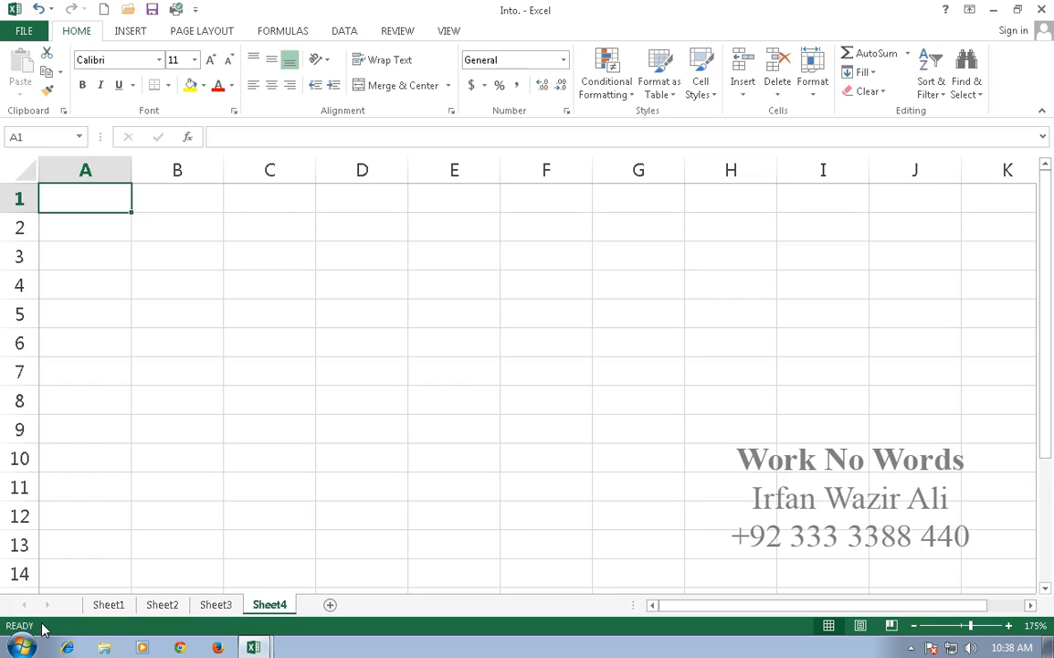
Enter the column headers Name, Sales, Target and Result in cells A2 to D2
key("Down")
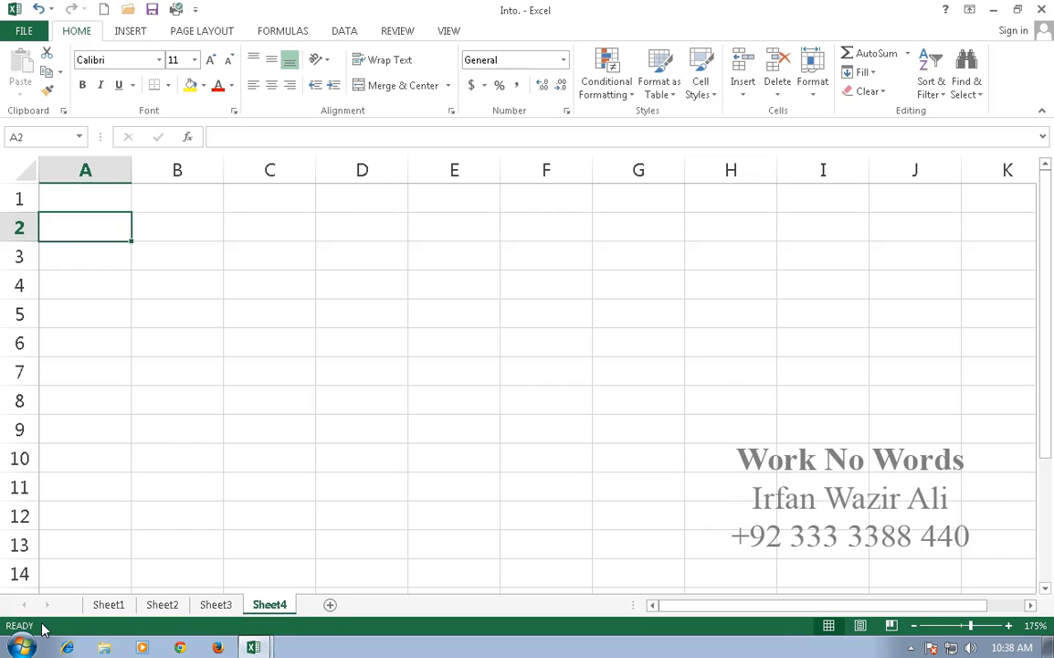
type("Name")
key("Tab")
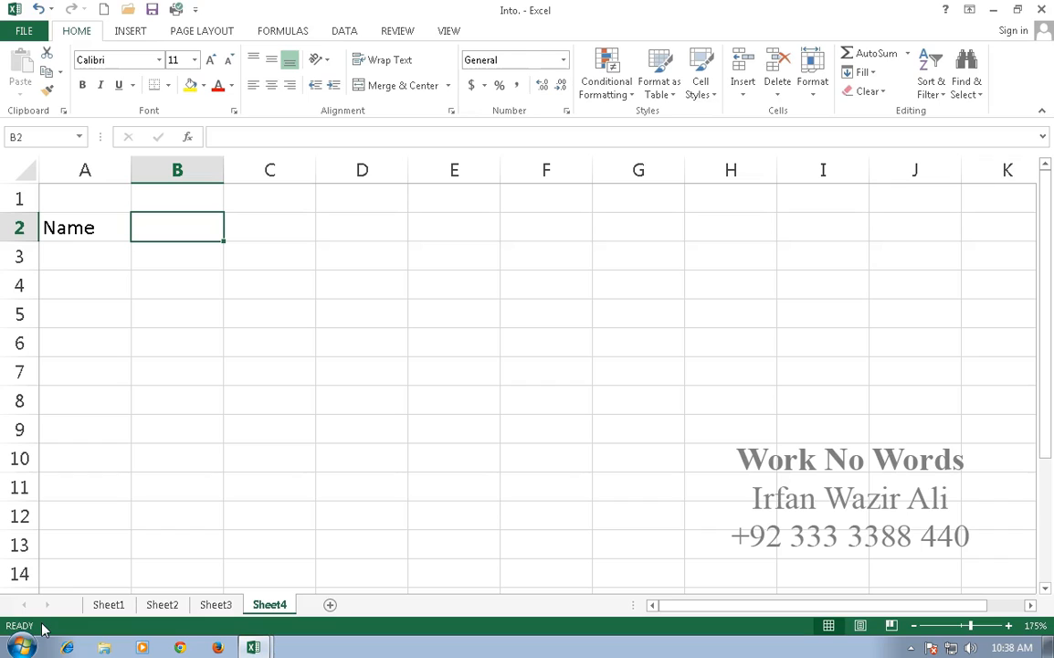
type("Sales")
key("Tab")
type("Target")
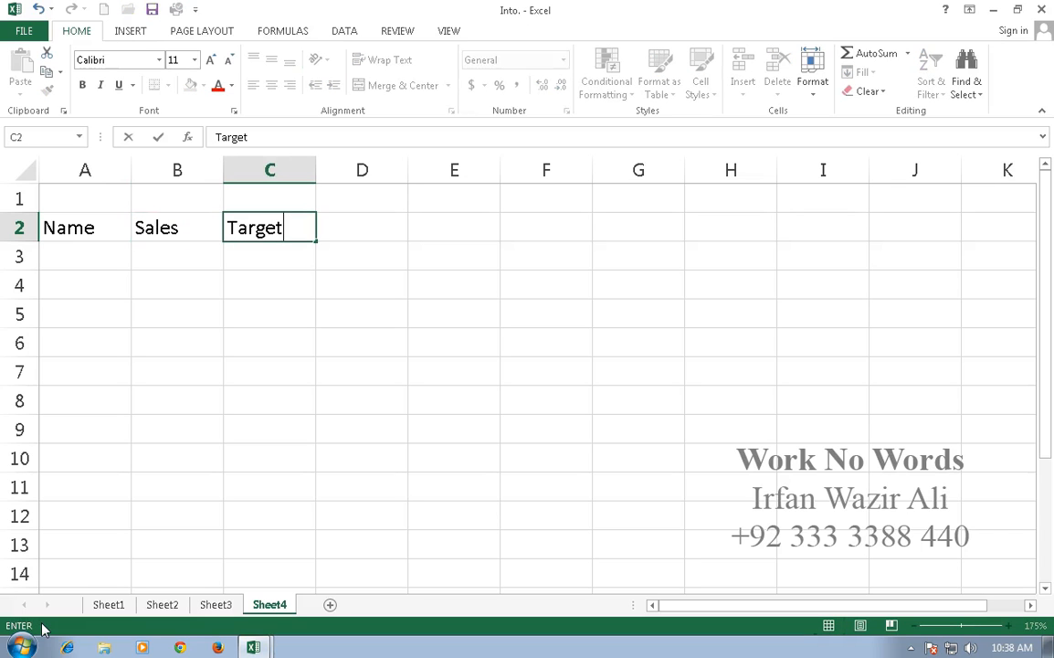
key("Tab")
type("result")
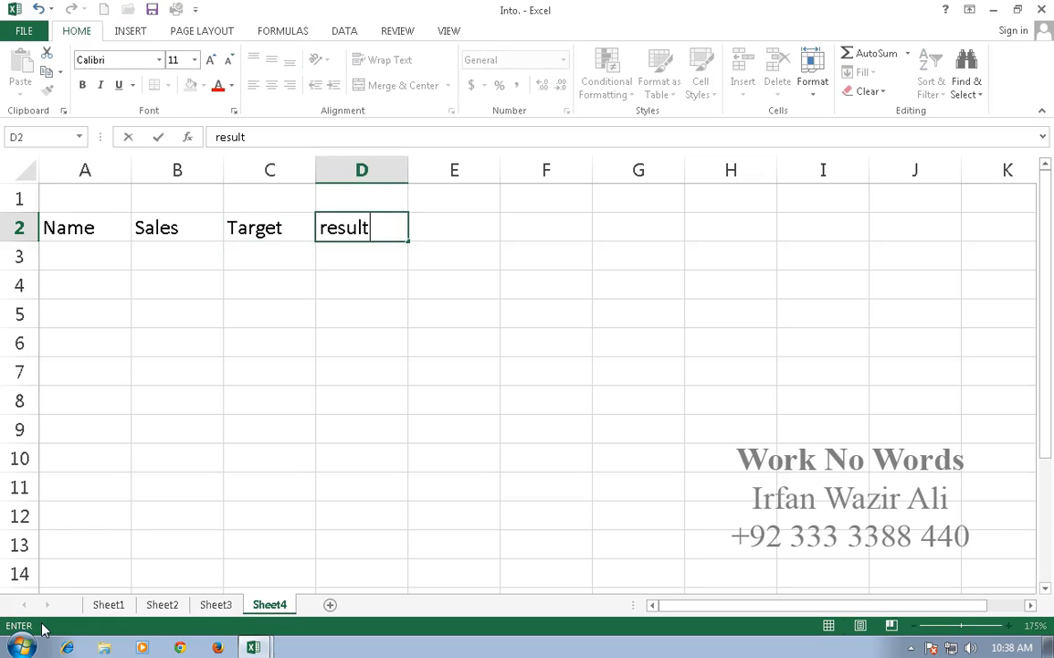
key("F2")
key("Home")
key("Delete")
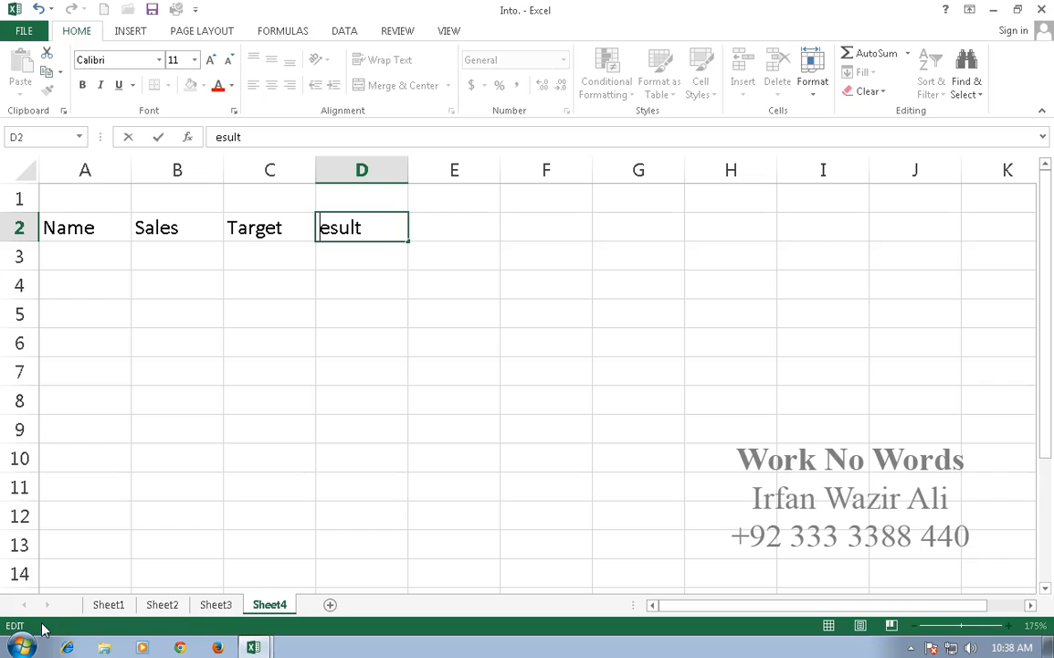
type("R")
key("Return")
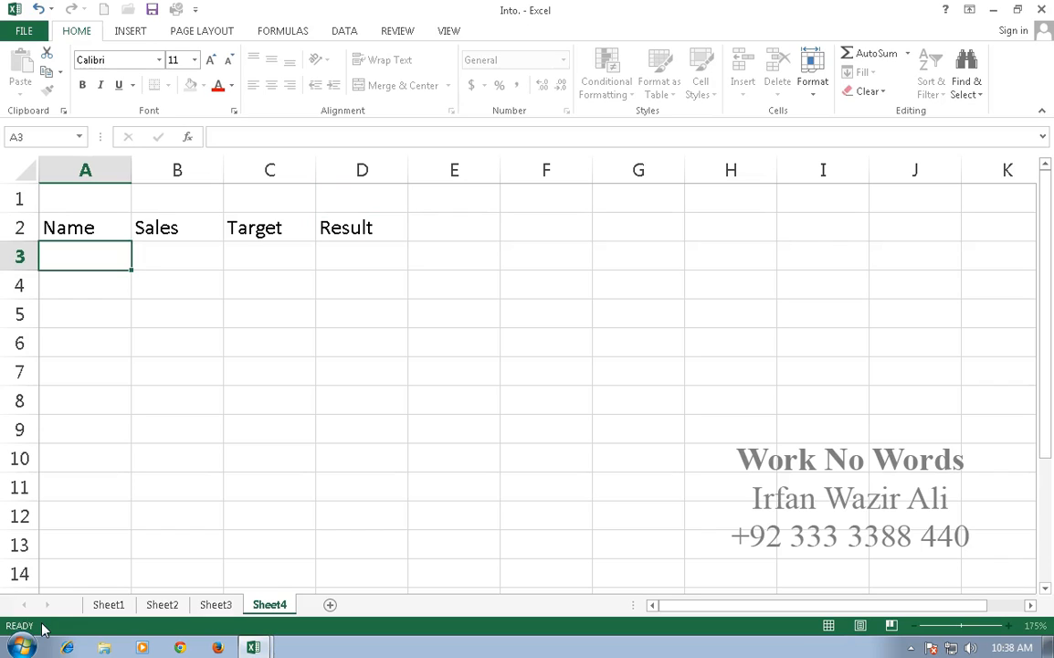
Enter the names A, B and C down the Name column in cells A3 to A5
type("A")
key("Return")
type("B")
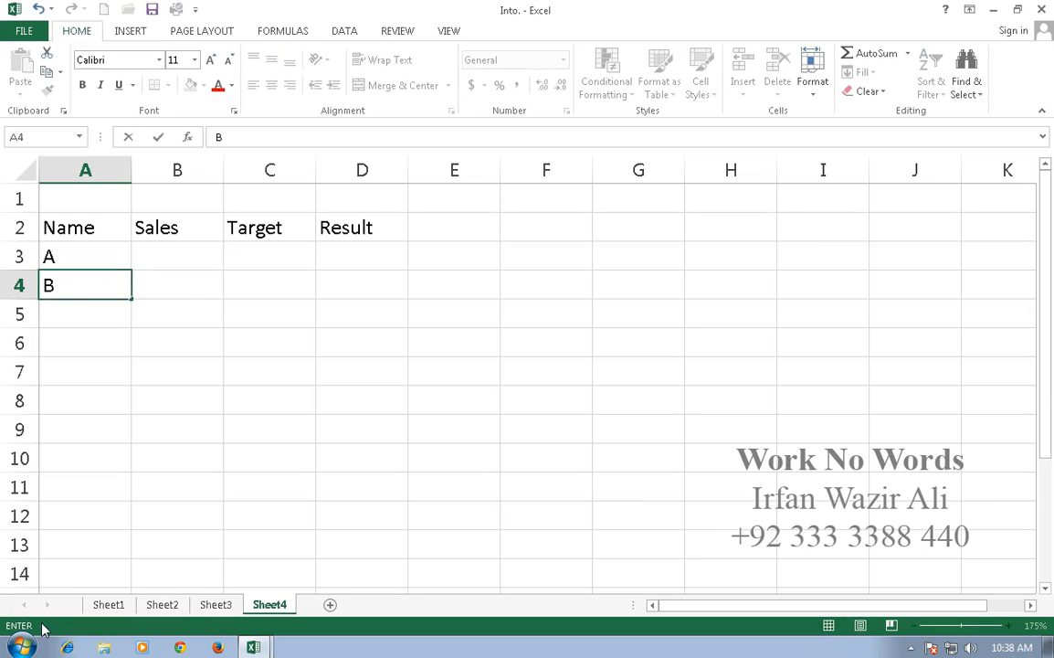
key("Return")
type("C")
key("Up")
Enter the sales figures 1000, 2000 and 1500 for A, B and C in cells B3 to B5
key("Up")
key("Up")
key("Right")
key("Down")
type("1000")
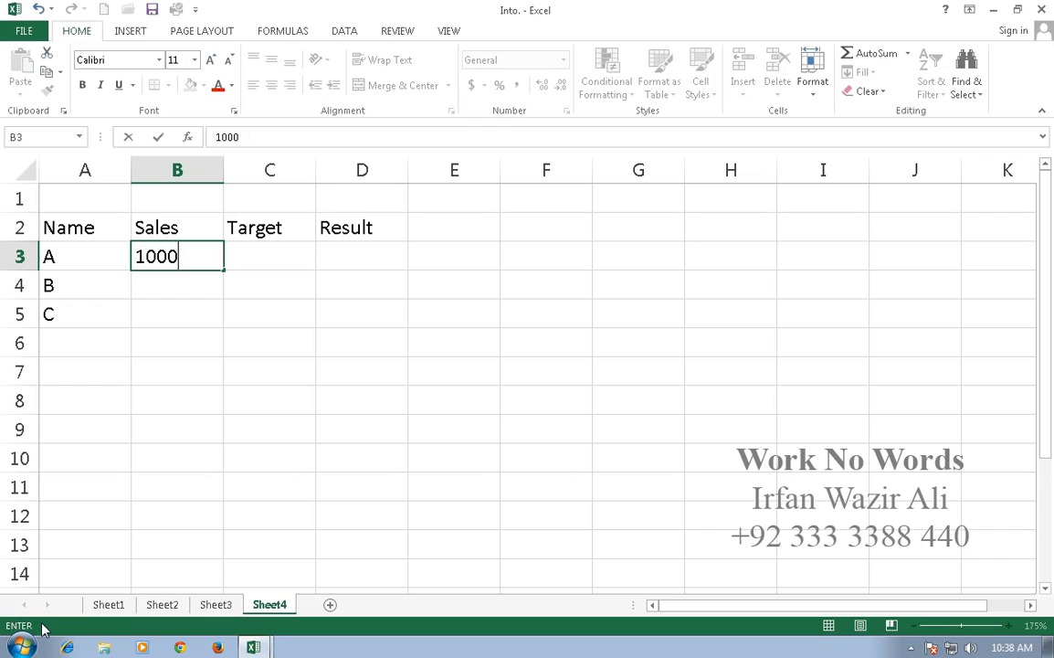
key("Return")
type("2000")
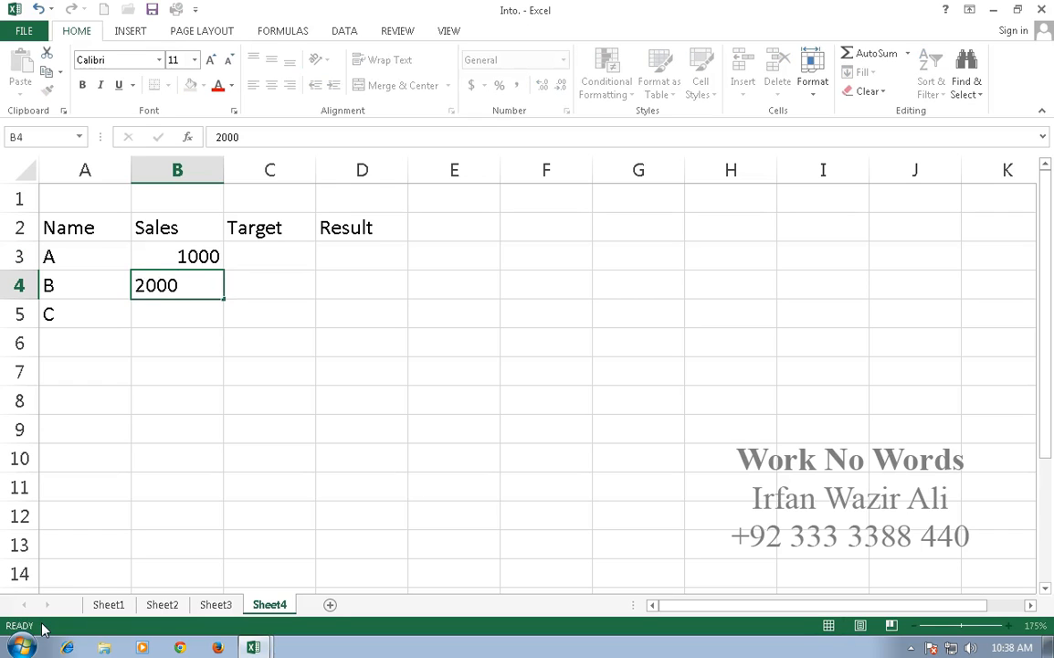
key("Return")
type("15000")
key("BackSpace")
key("Right")
Enter the target figures 5000, 2000 and 1000 for A, B and C in cells C3 to C5
key("Up")
key("Up")
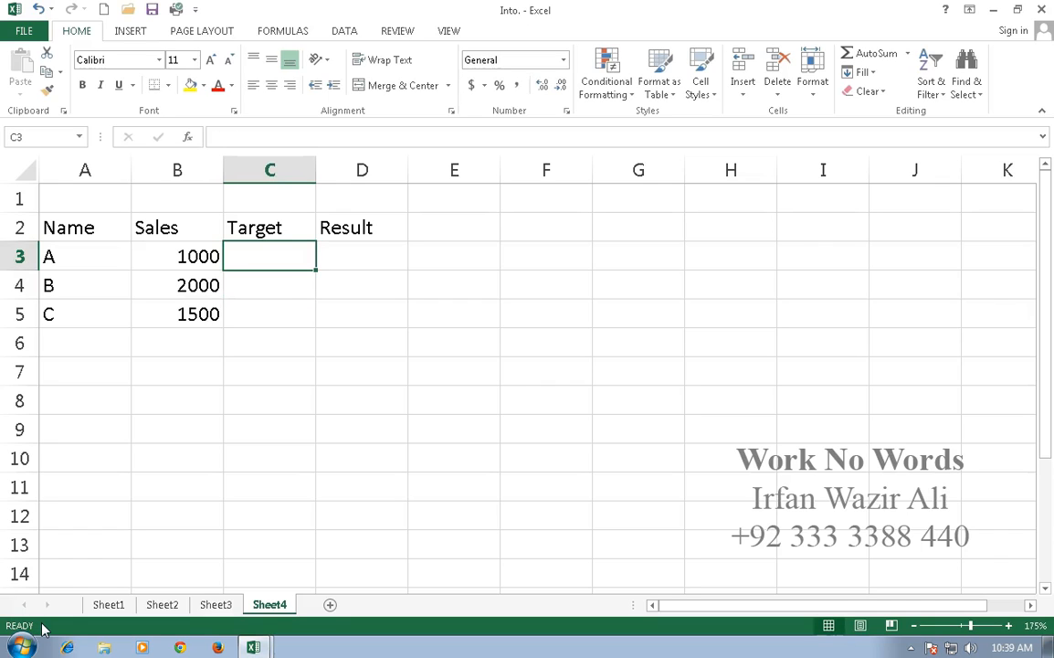
type("5000")
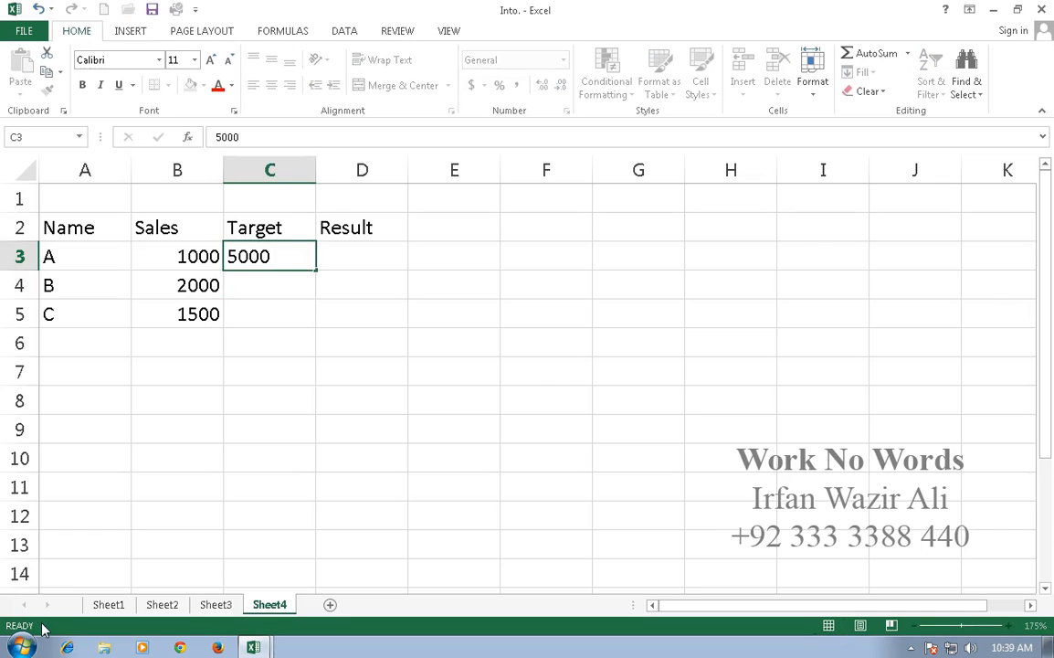
key("Return")
type("2000")
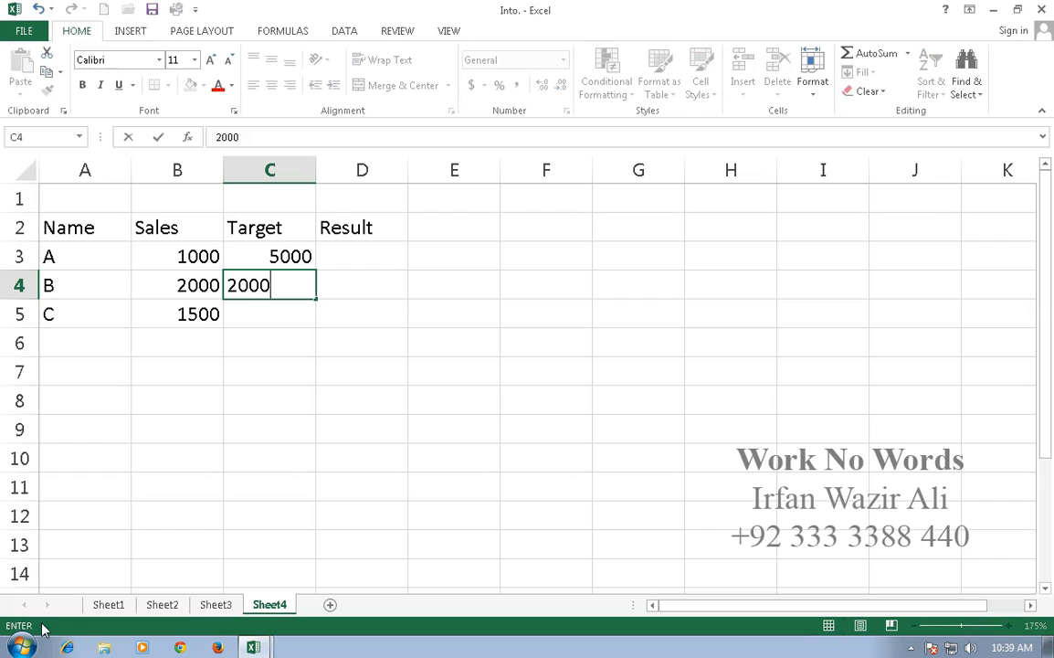
key("Return")
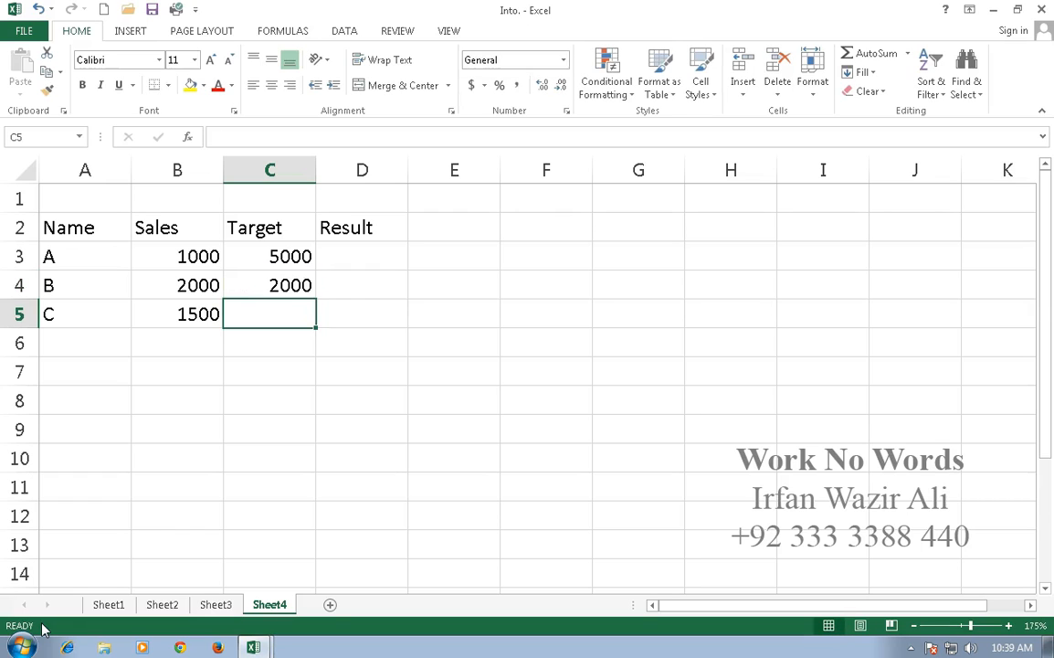
type("1000")
key("Return")
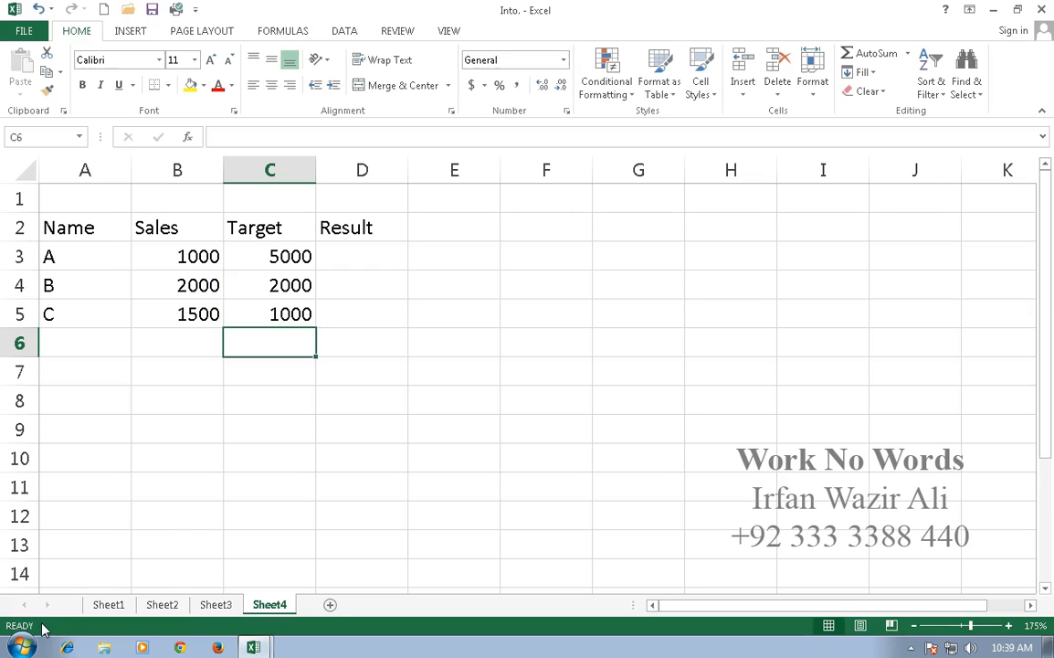
Enter the formula =IF(B3>C3,"Achieved","Not Achieved") in the Result cell D3
key("Up")
key("Right")
key("Up")
key("Up")
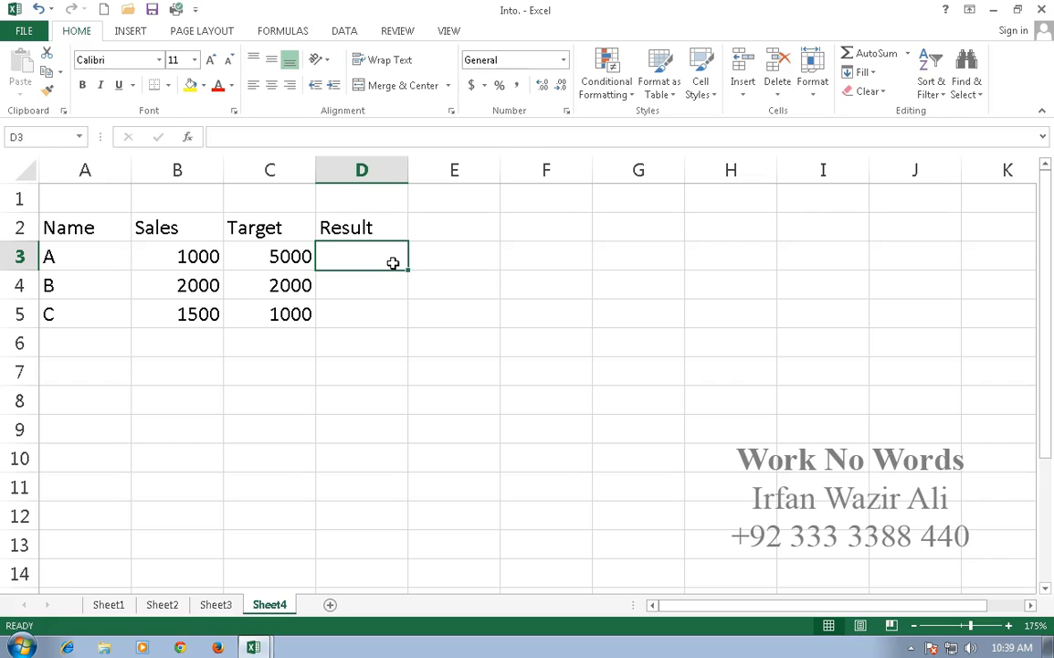
left_click(34, 625)
type("=if")
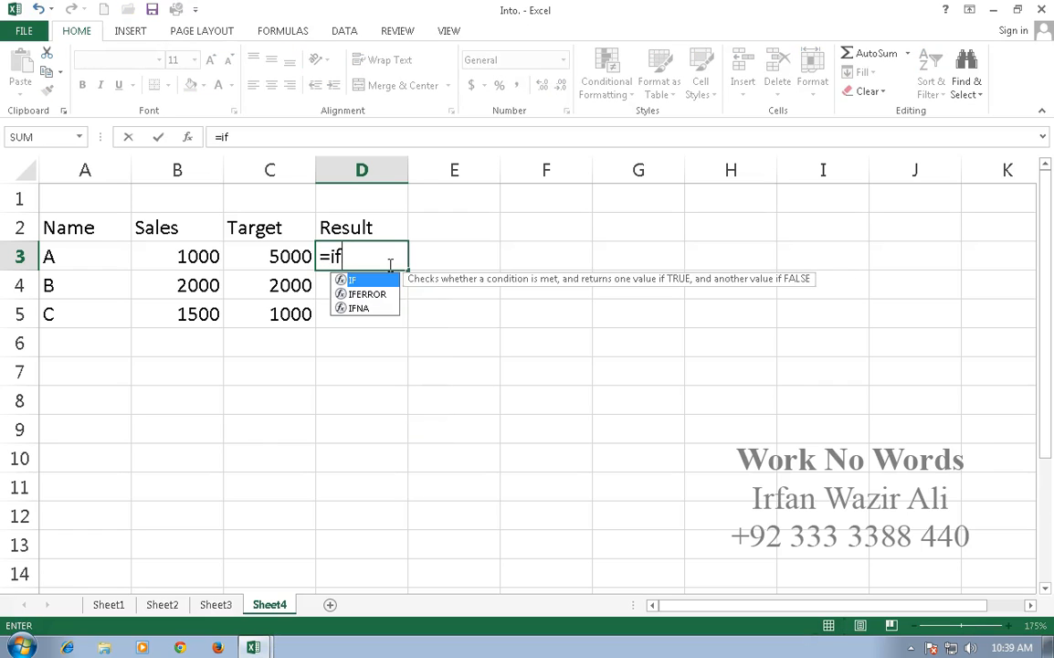
type("(")
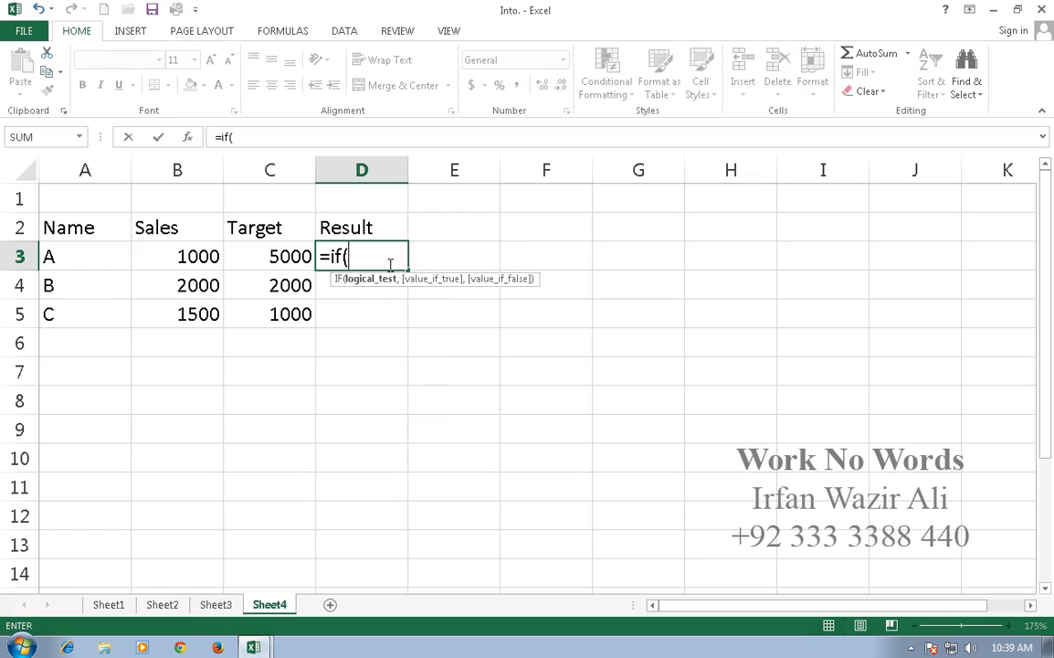
left_click(172, 255)
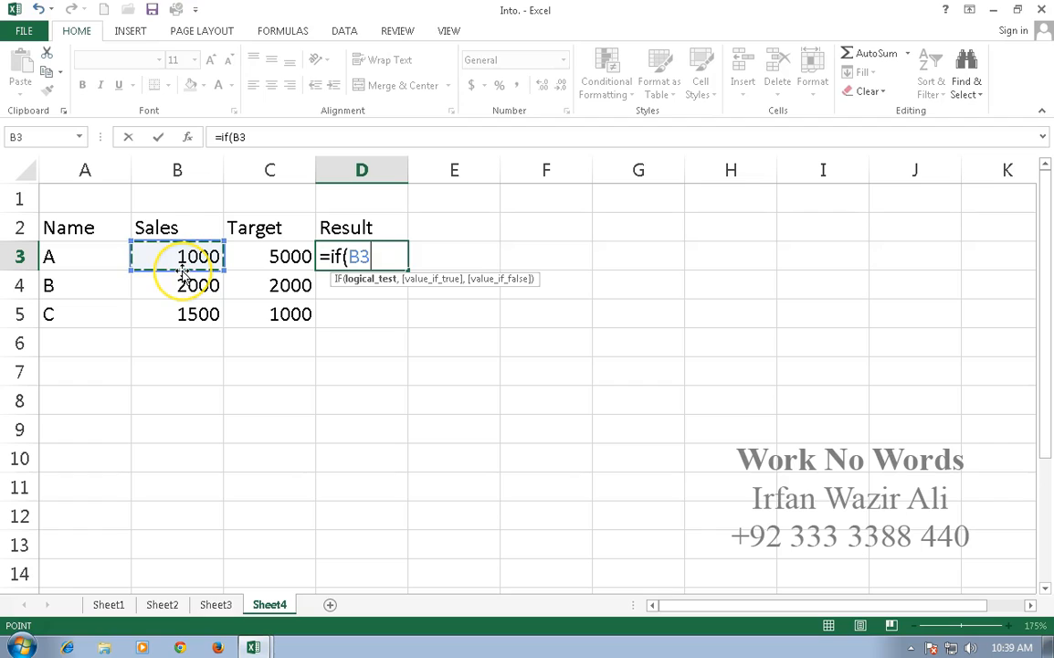
type(">")
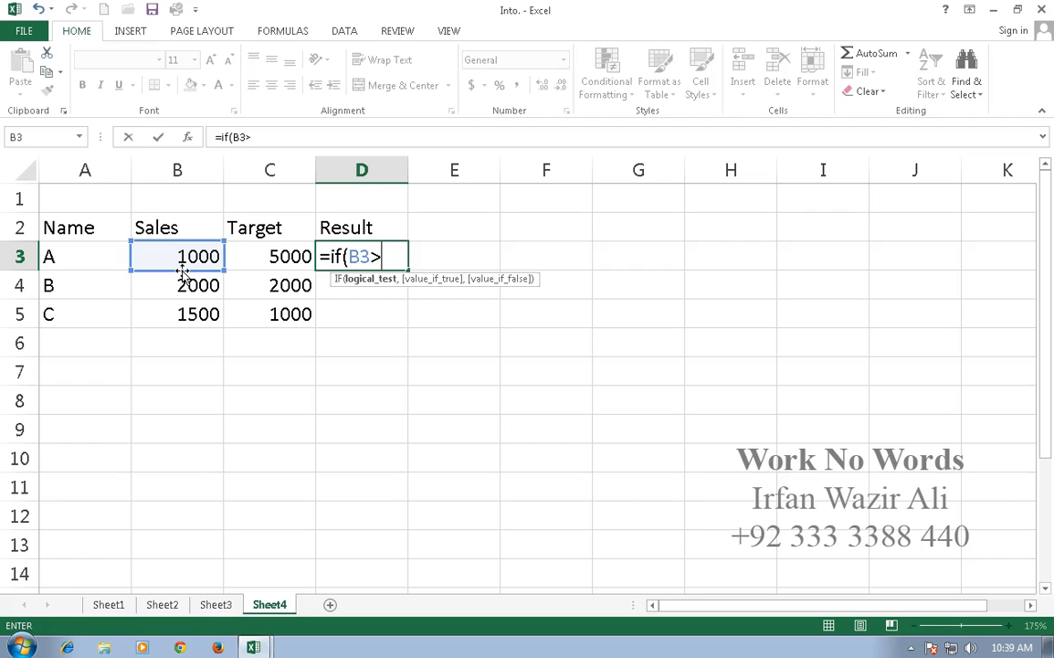
left_click(266, 253)
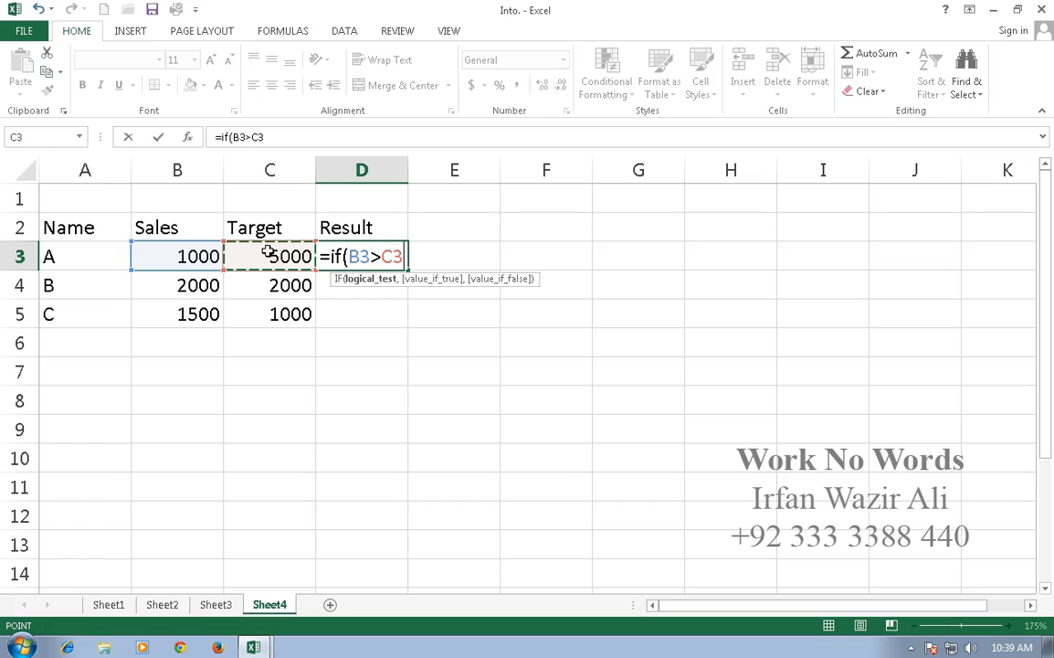
type(",\"")
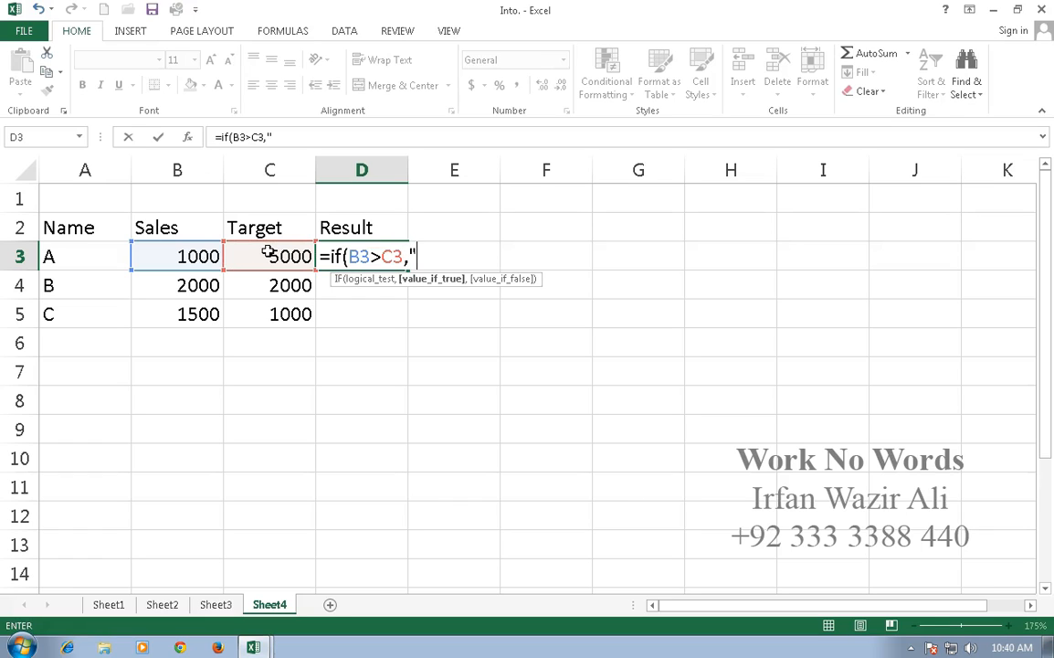
type("Achieved")
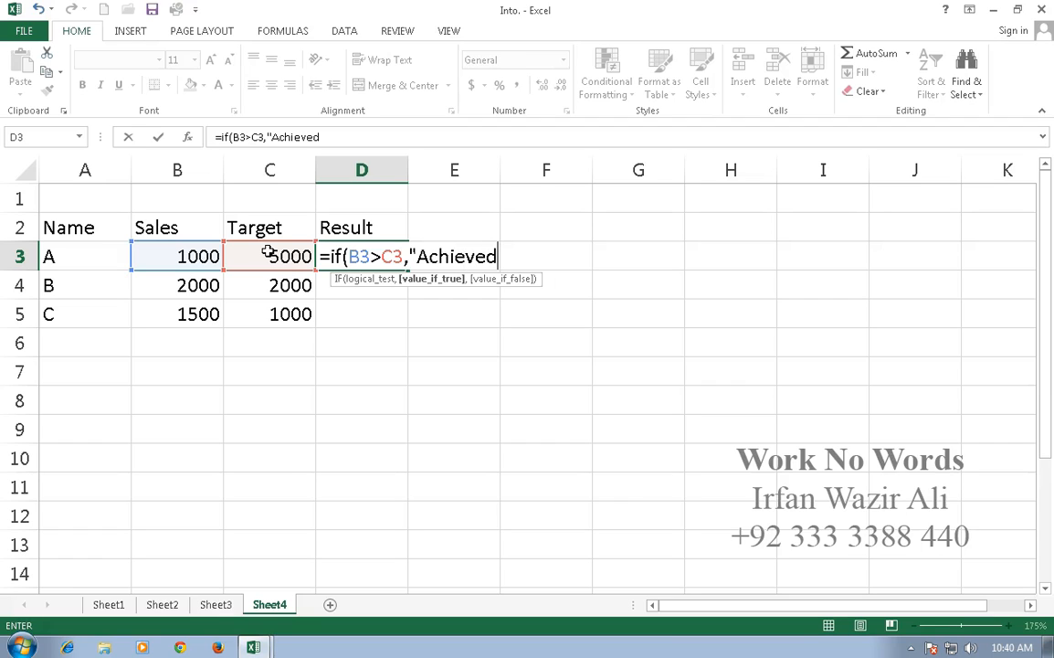
type("\",\"Not Achieved\"")
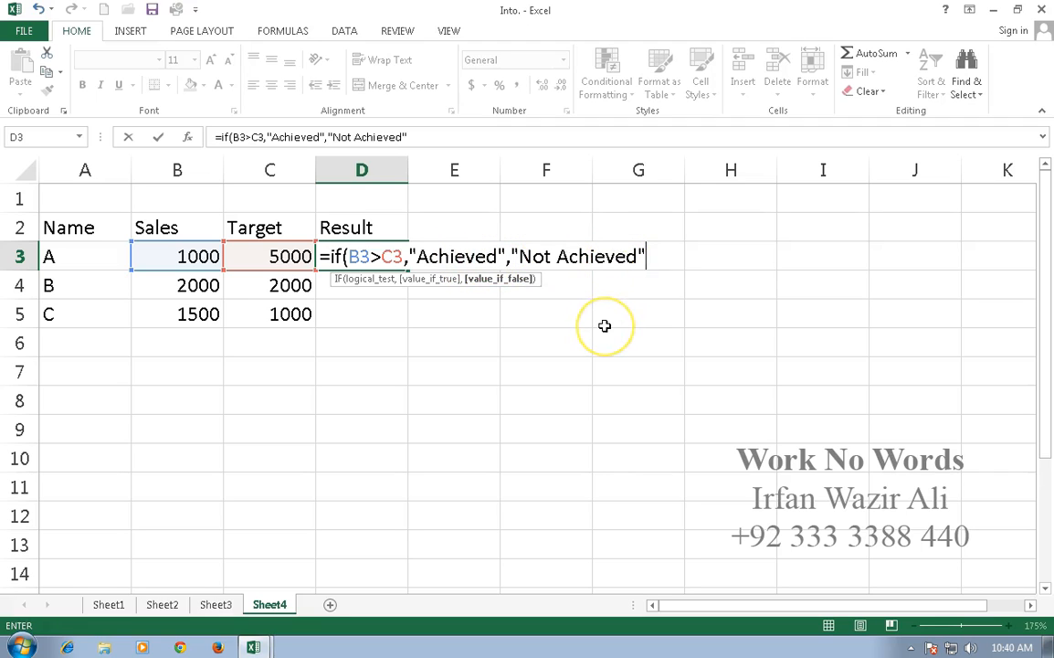
type(")")
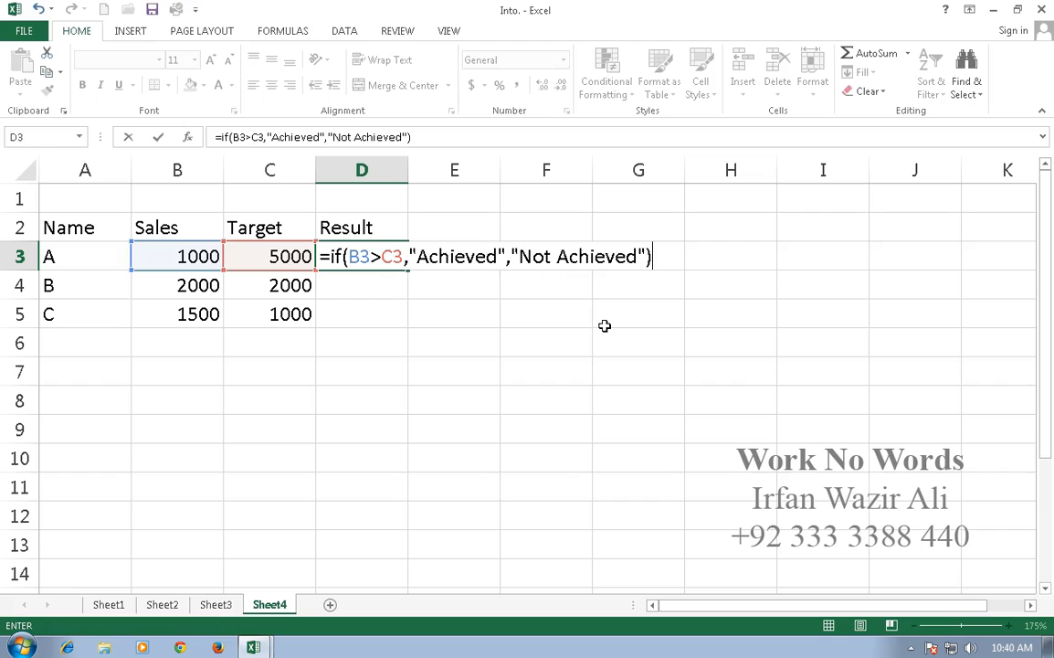
key("Return")
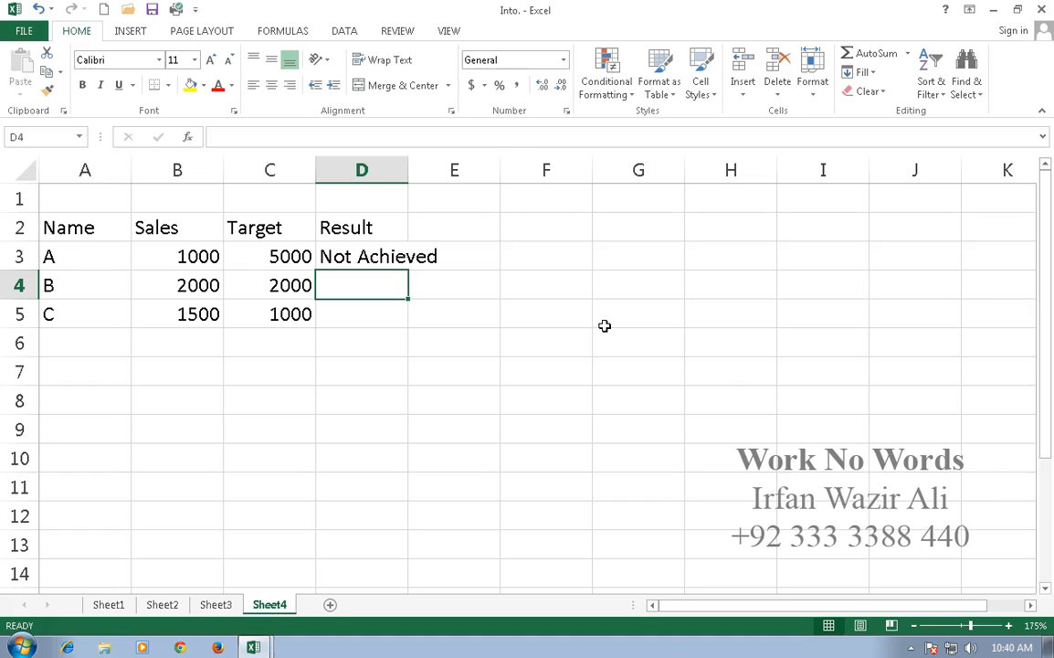
Fill the Result formula from D3 down through D5
left_click(402, 258)
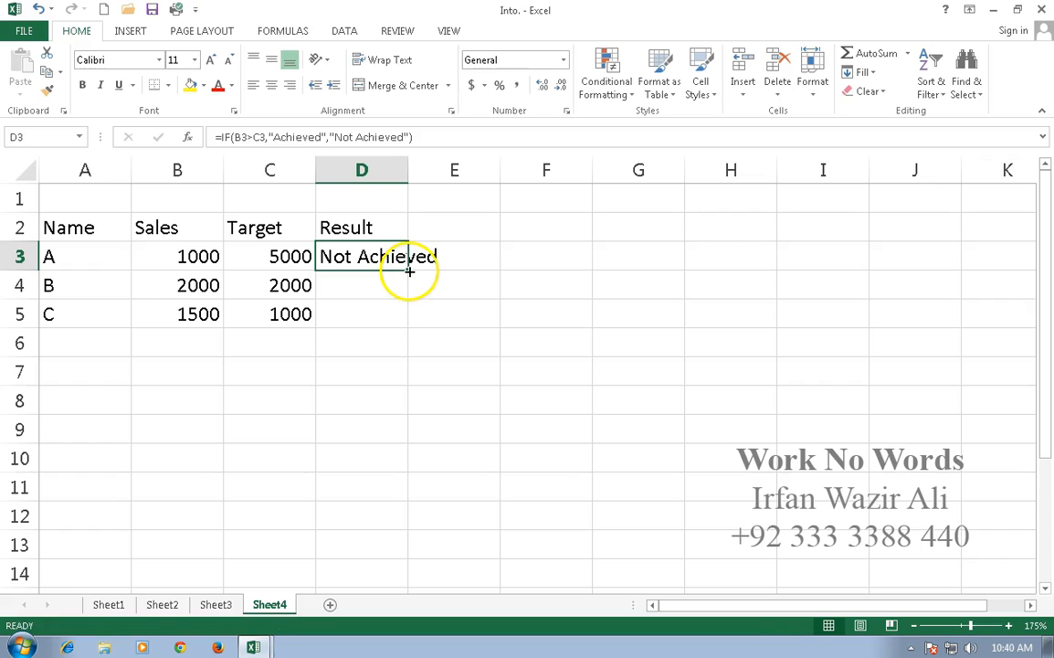
left_click_drag(411, 269, 411, 317)
left_click(507, 352)
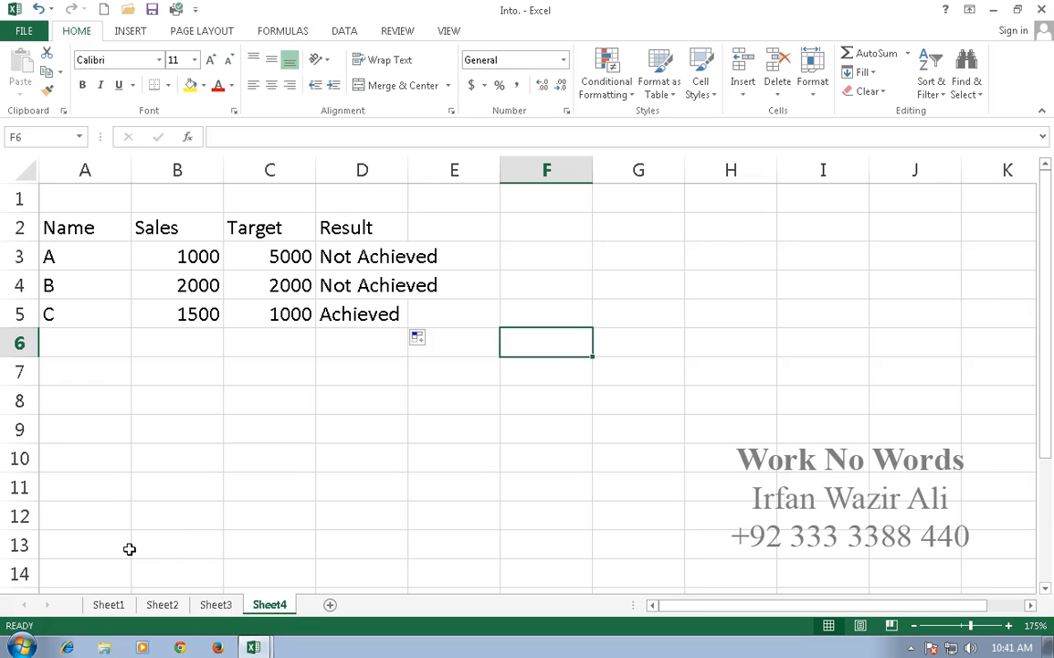
Copy the Name, Sales and Target data in A2:C5 and paste it starting at cell A9
left_click_drag(42, 229, 279, 316)
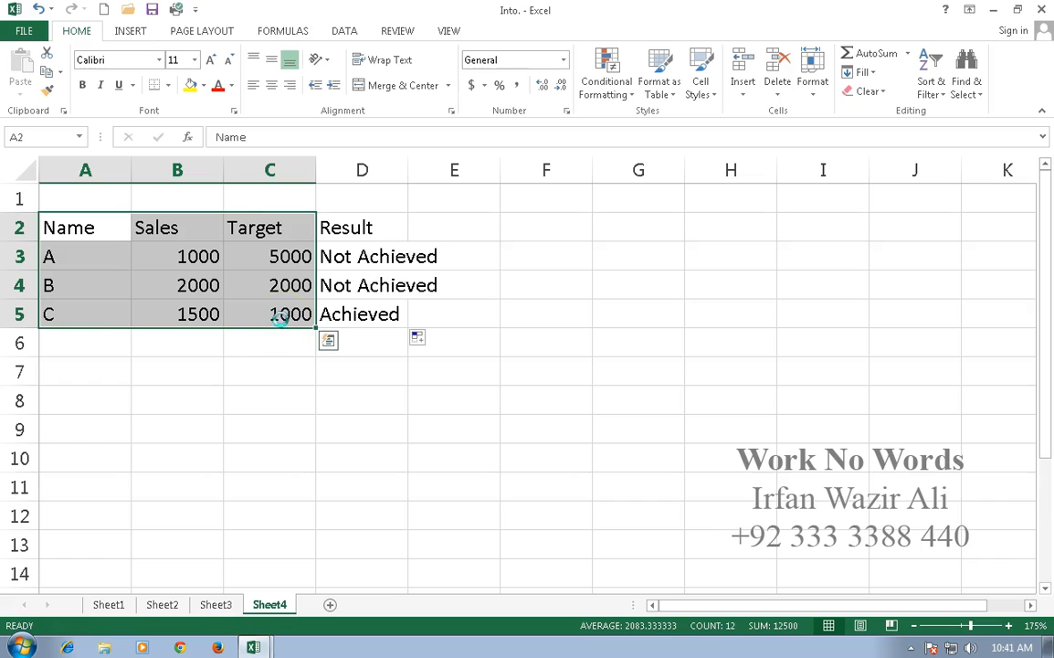
key("ctrl+c")
left_click(96, 443)
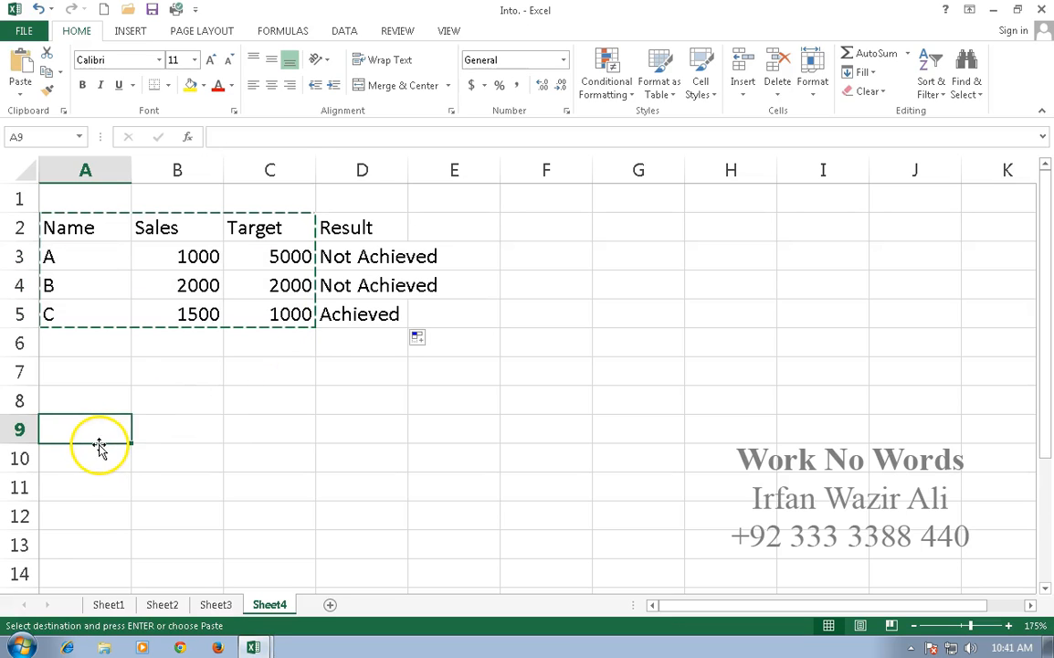
key("ctrl+v")
Add the column header Commission in cell D9 beside the copied Target column
left_click(365, 437)
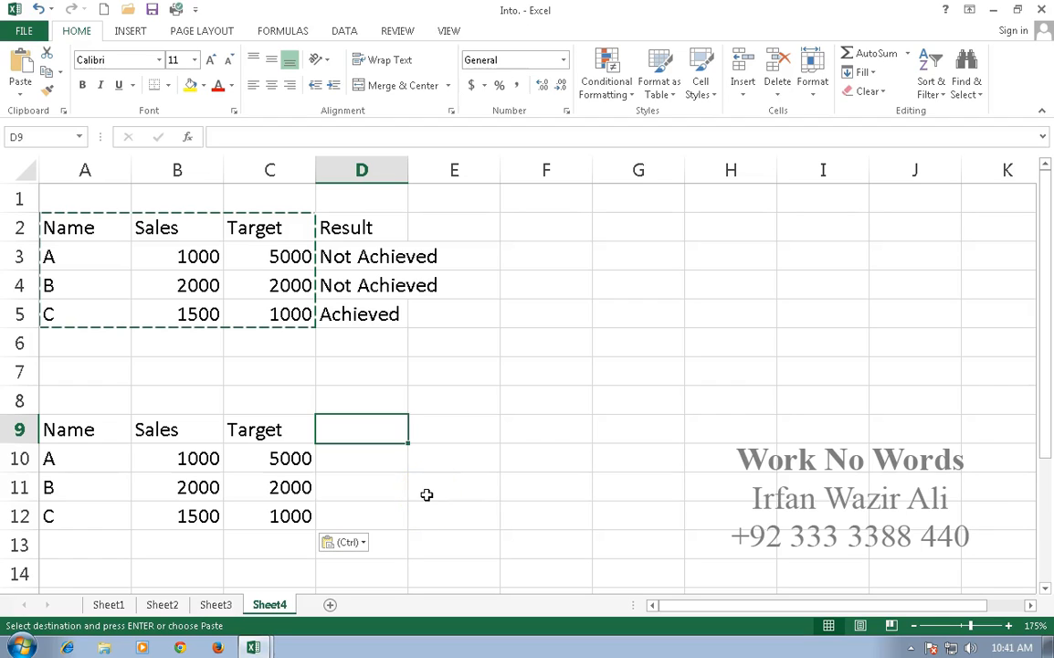
type("Commission")
key("Return")
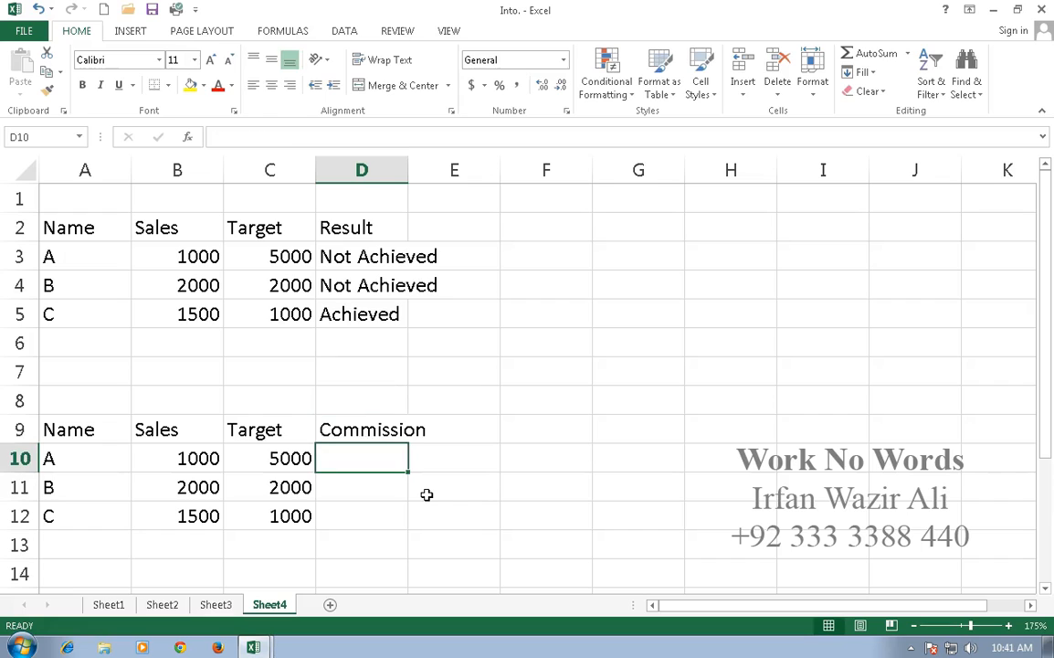
Enter the formula =IF(B10>C10,B10*10%,B10*5%) in the Commission cell D10
scroll(427, 494, "down", 2)
type("=")
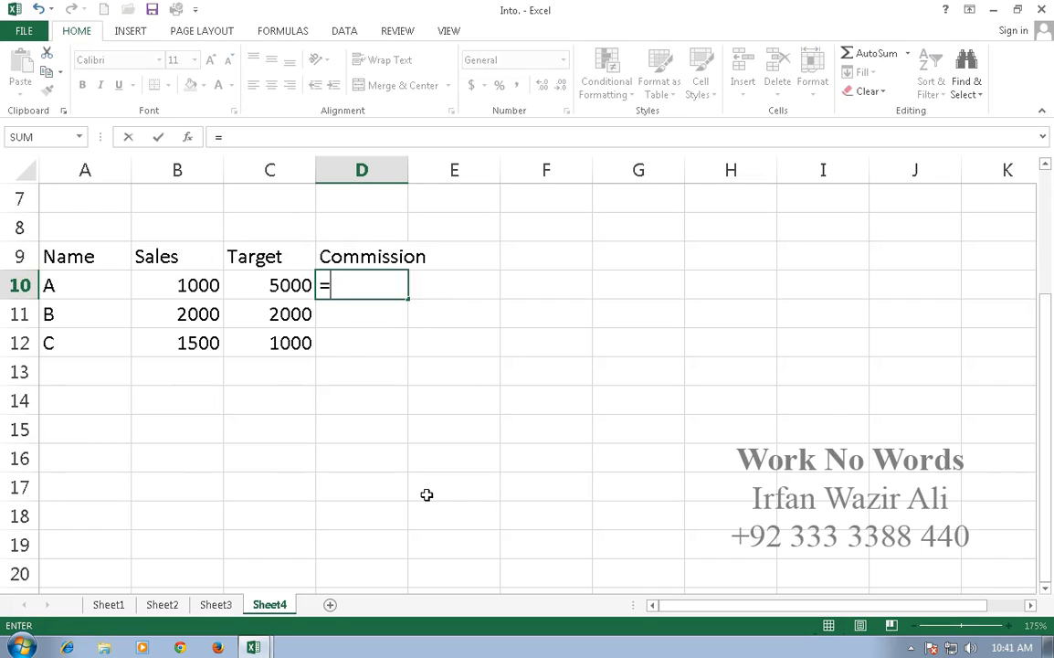
type("if")
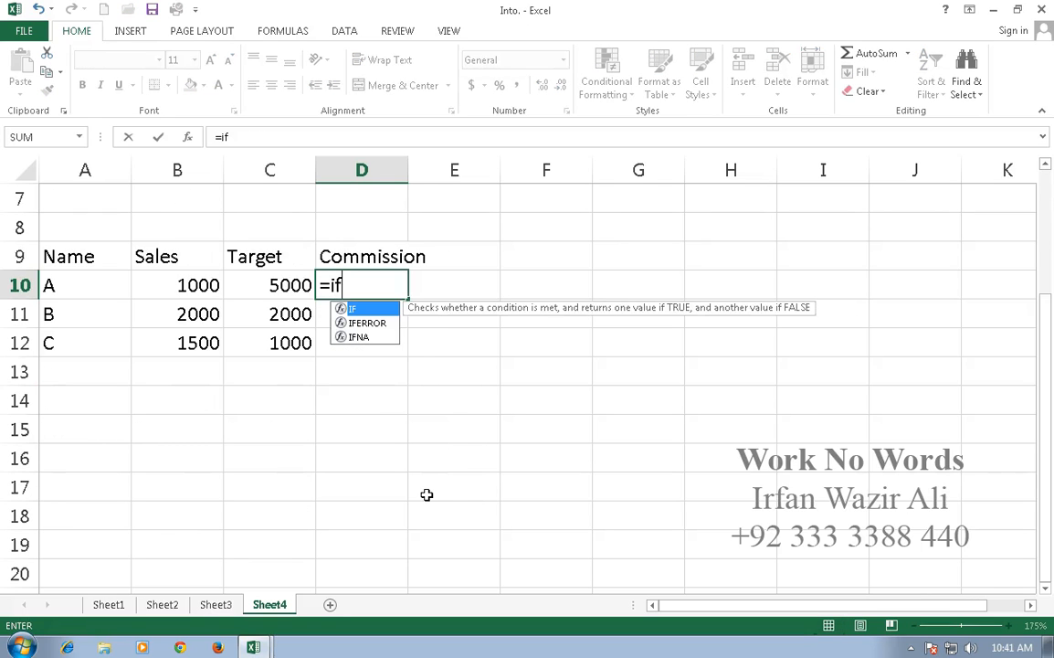
type("(")
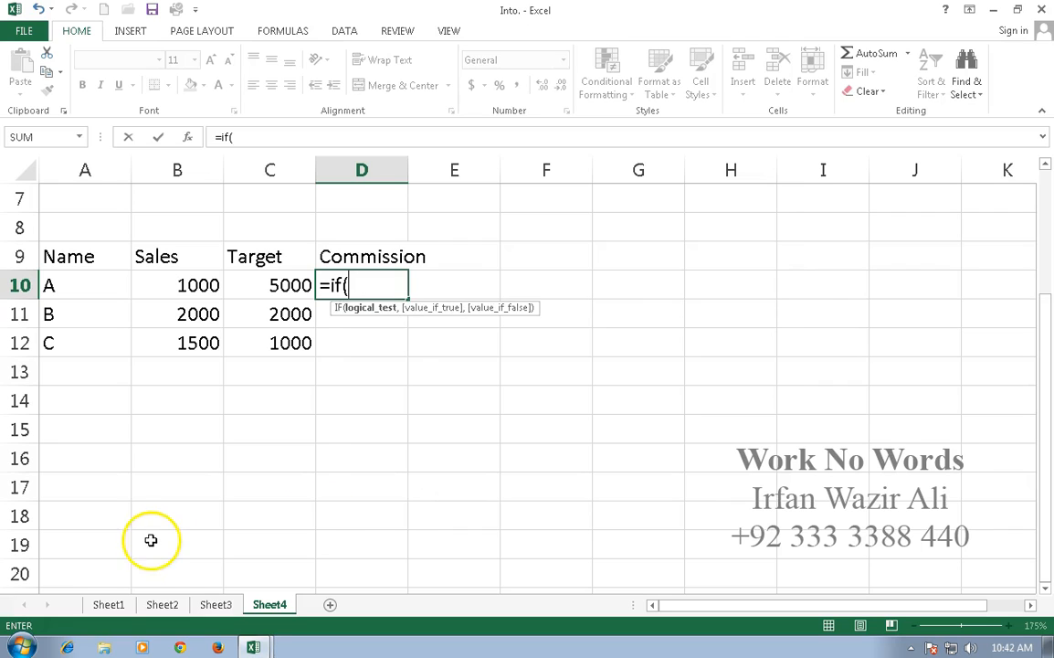
left_click(193, 288)
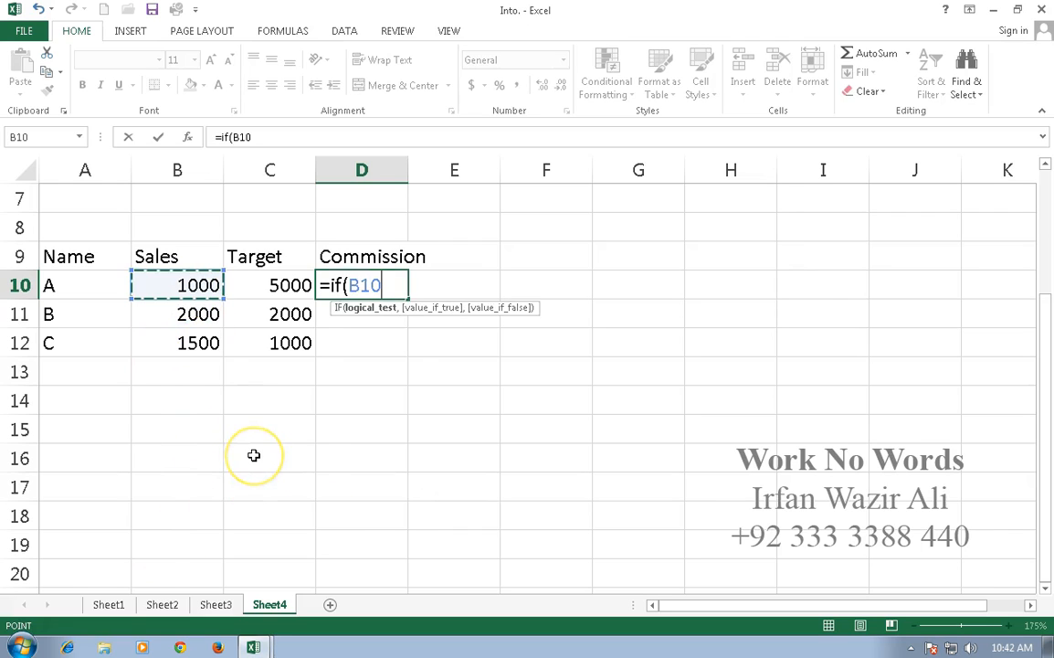
type(">")
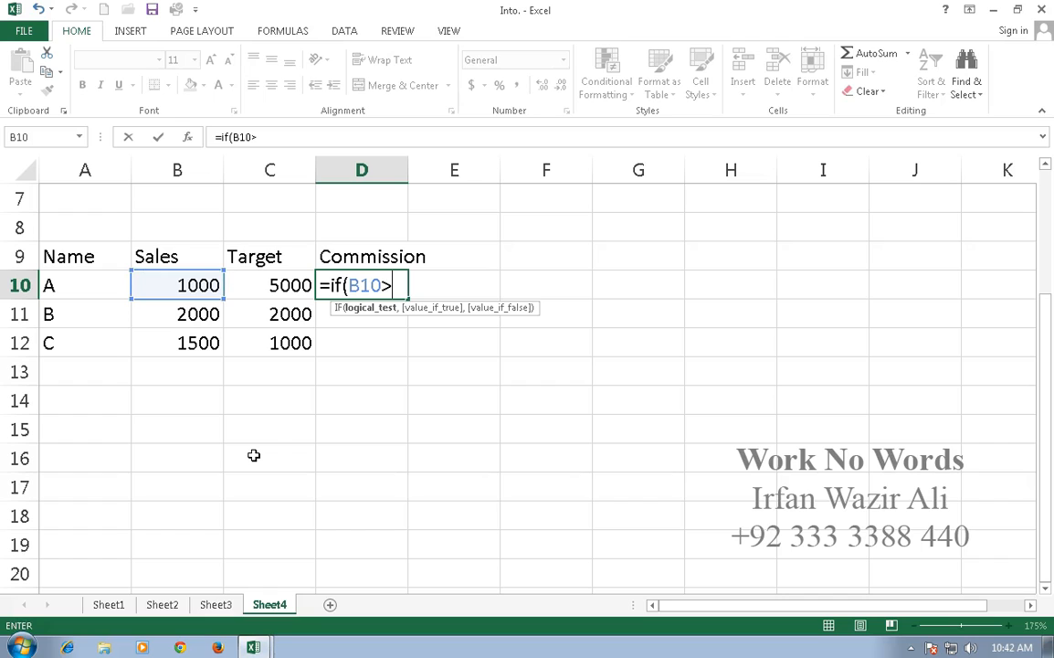
left_click(287, 282)
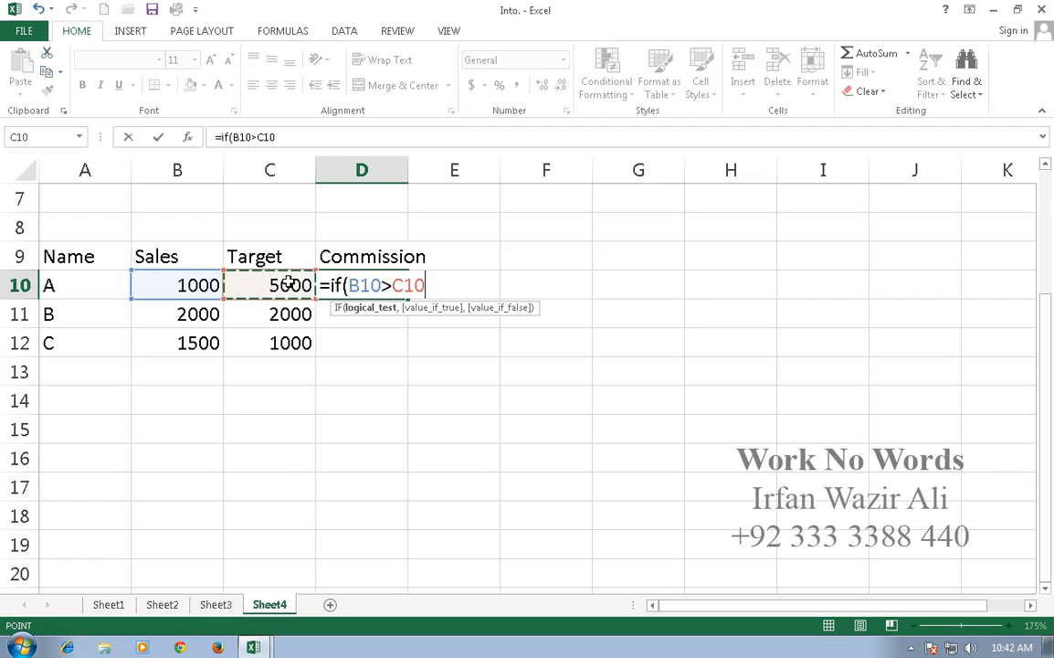
type(",")
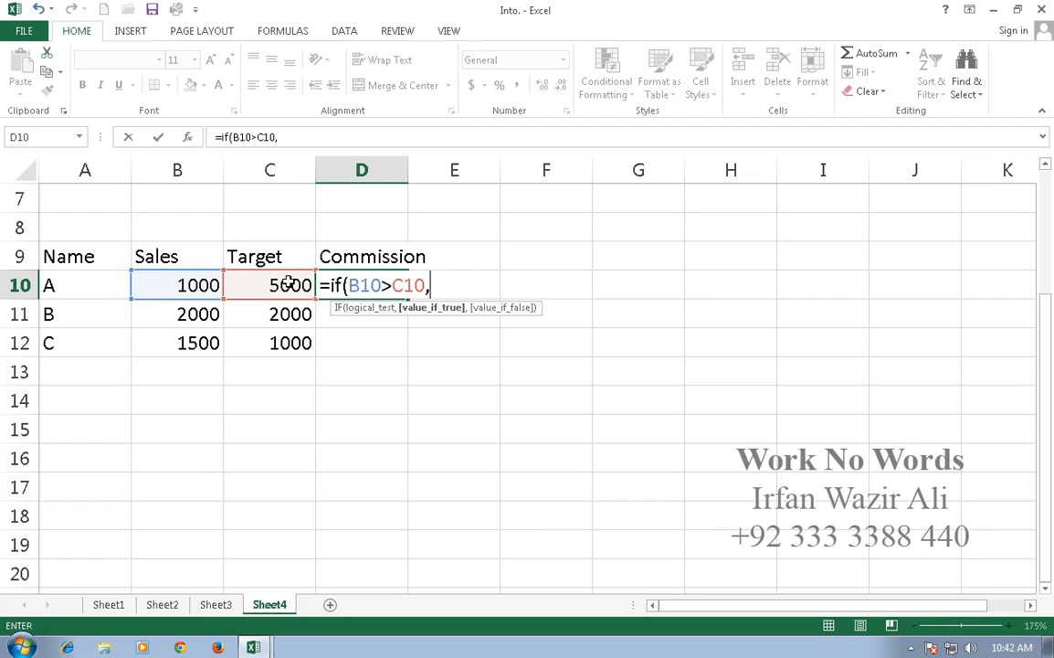
left_click(170, 291)
type("*")
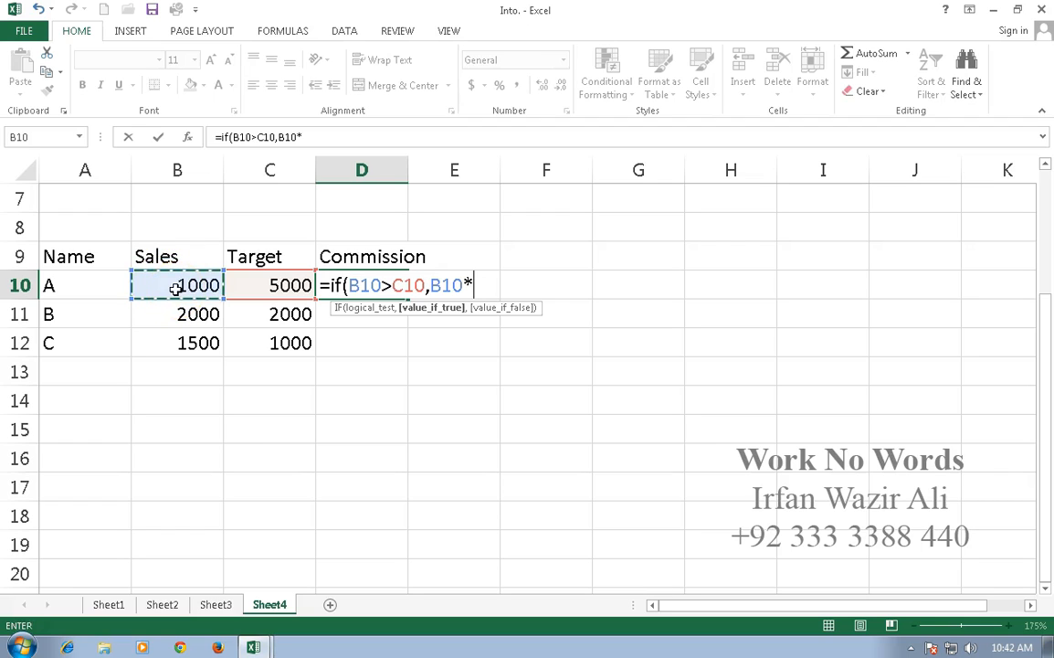
type("10%")
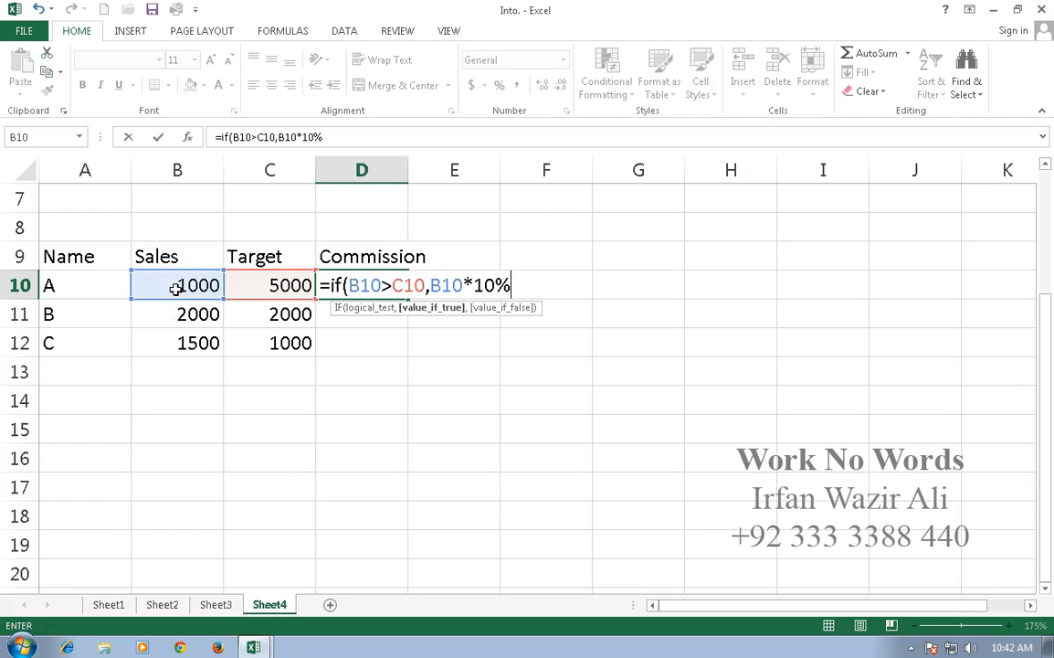
type(",")
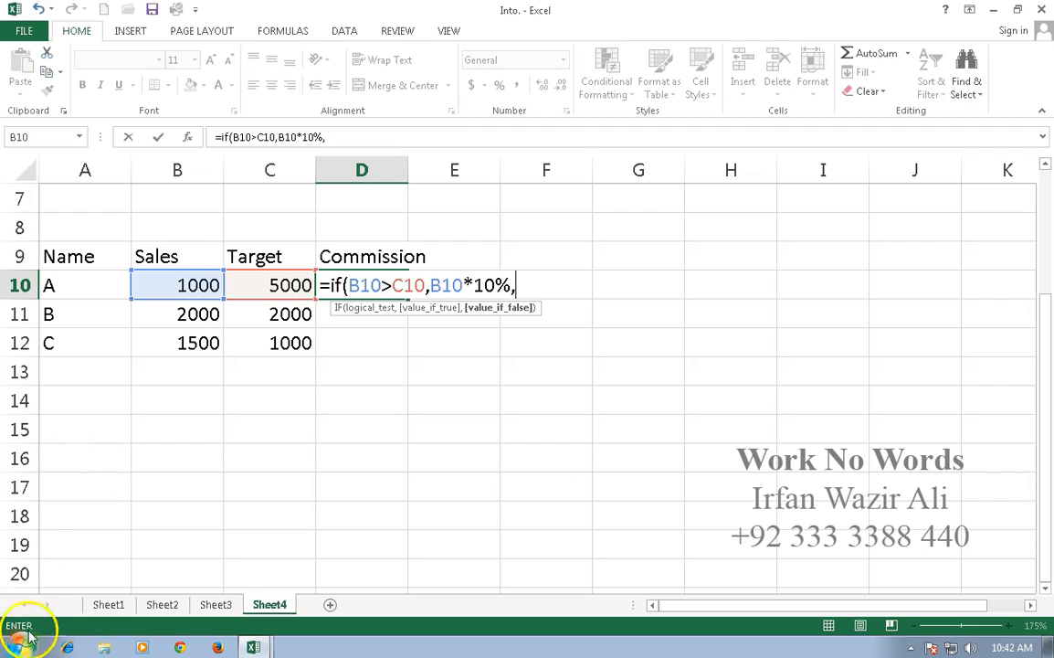
left_click(190, 285)
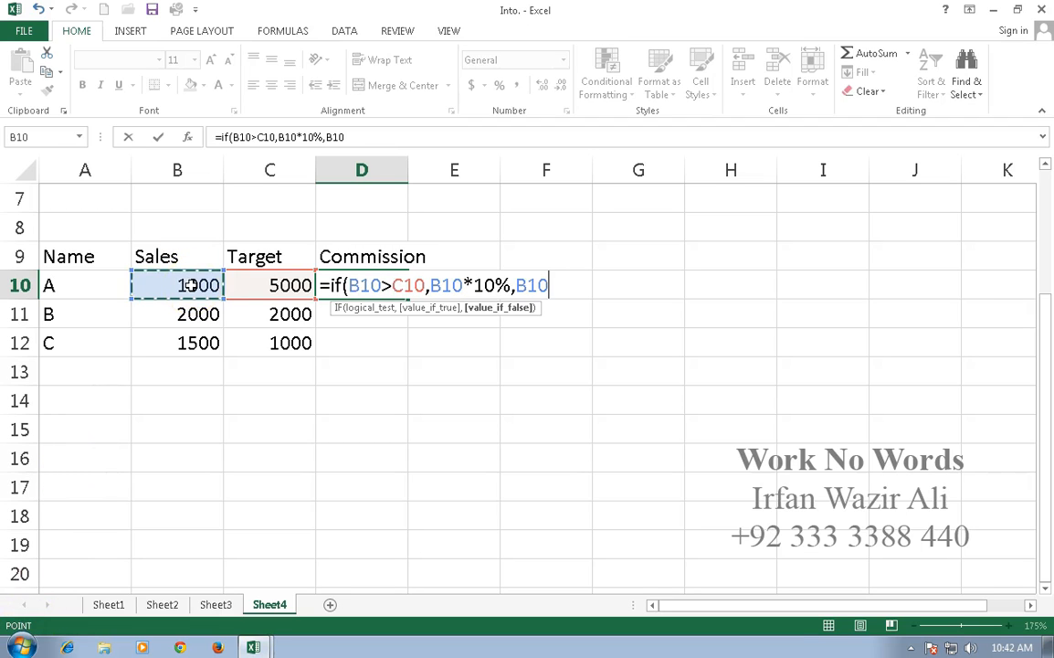
type("*5%)")
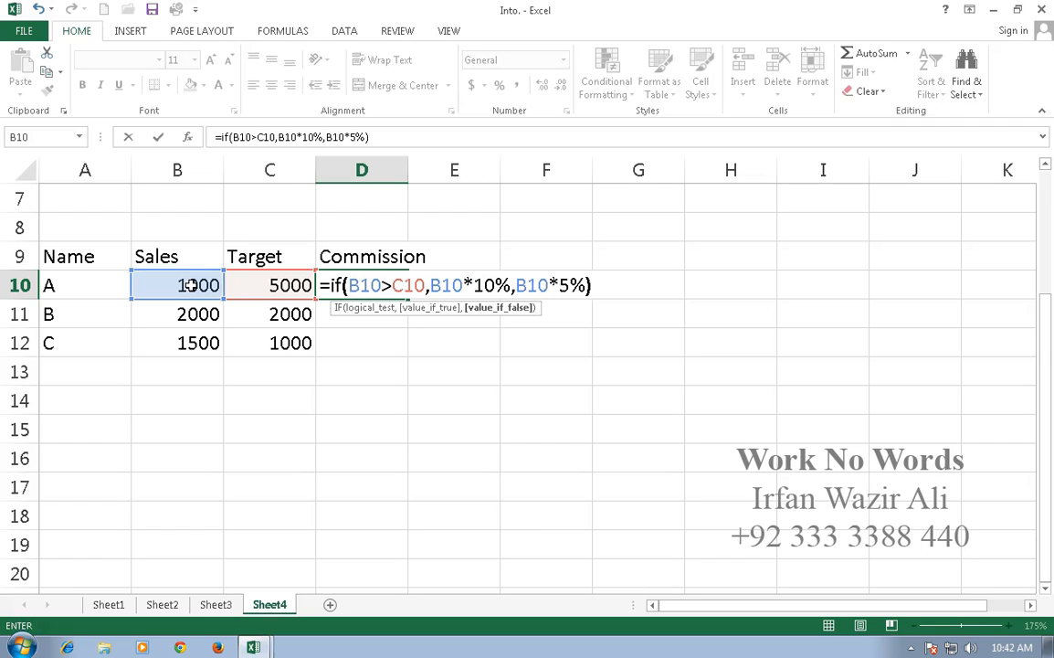
key("Return")
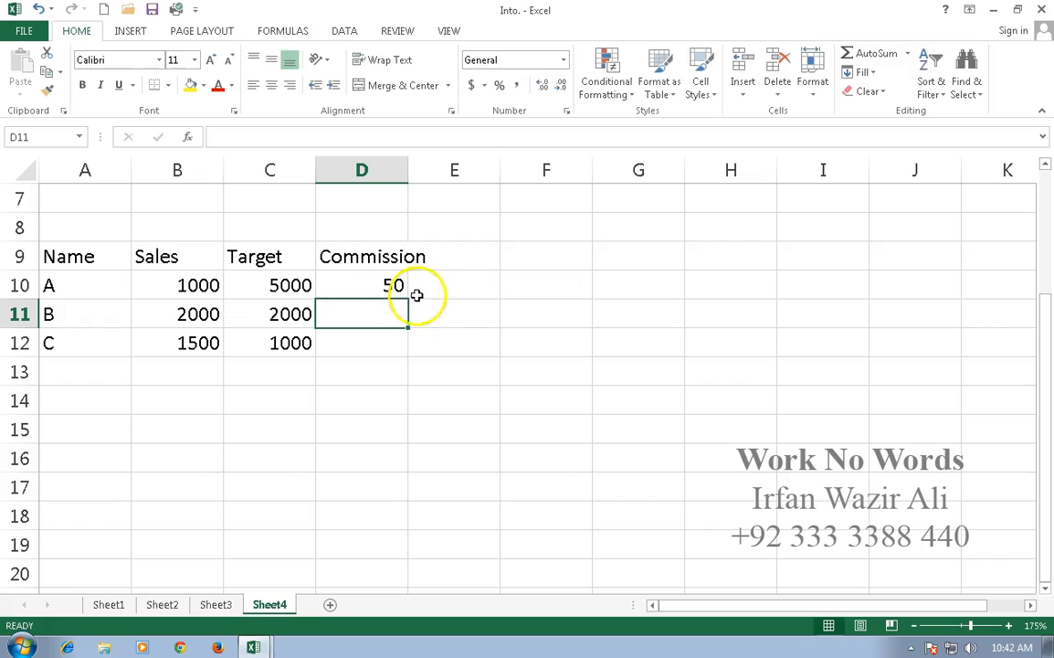
Fill the Commission formula from D10 down through D12 and check the copied formulas in D12 and D11
left_click(388, 285)
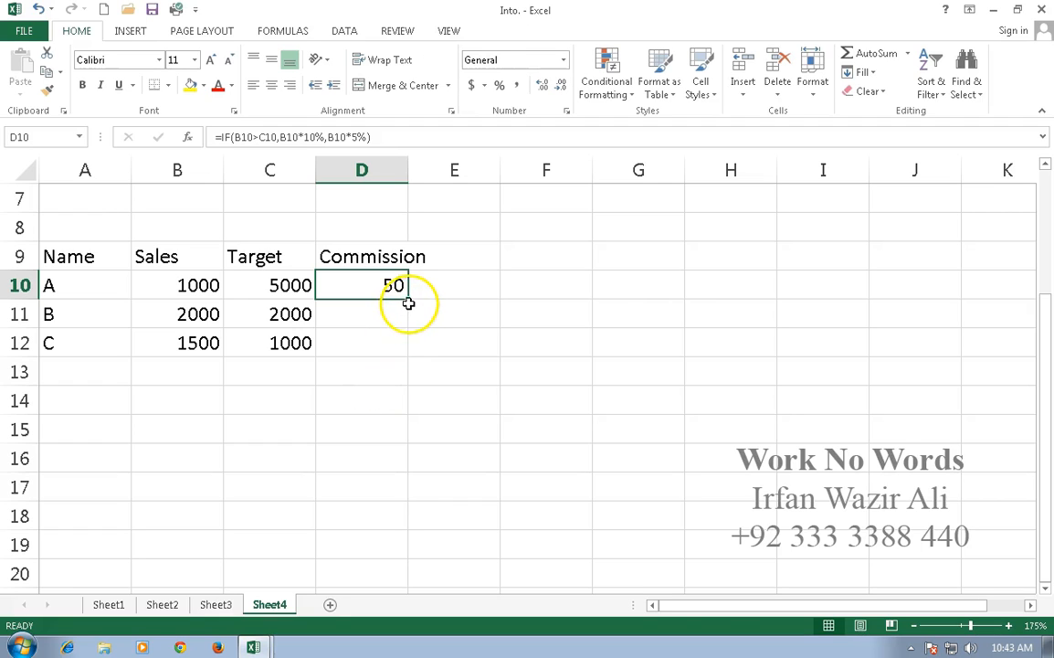
left_click_drag(409, 300, 411, 340)
left_click(448, 342)
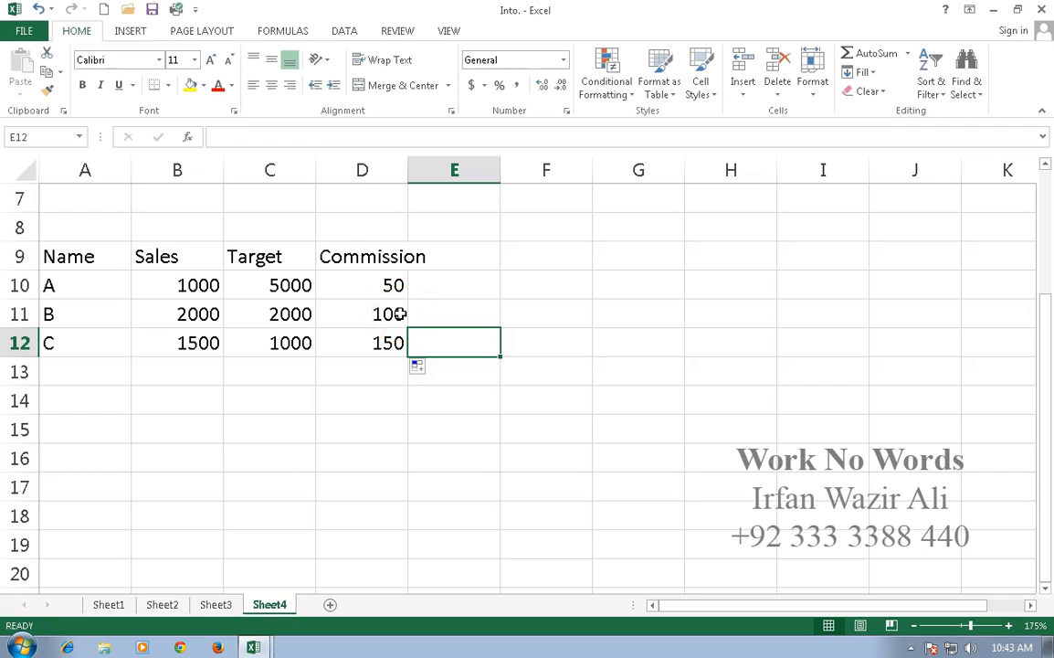
left_click(388, 342)
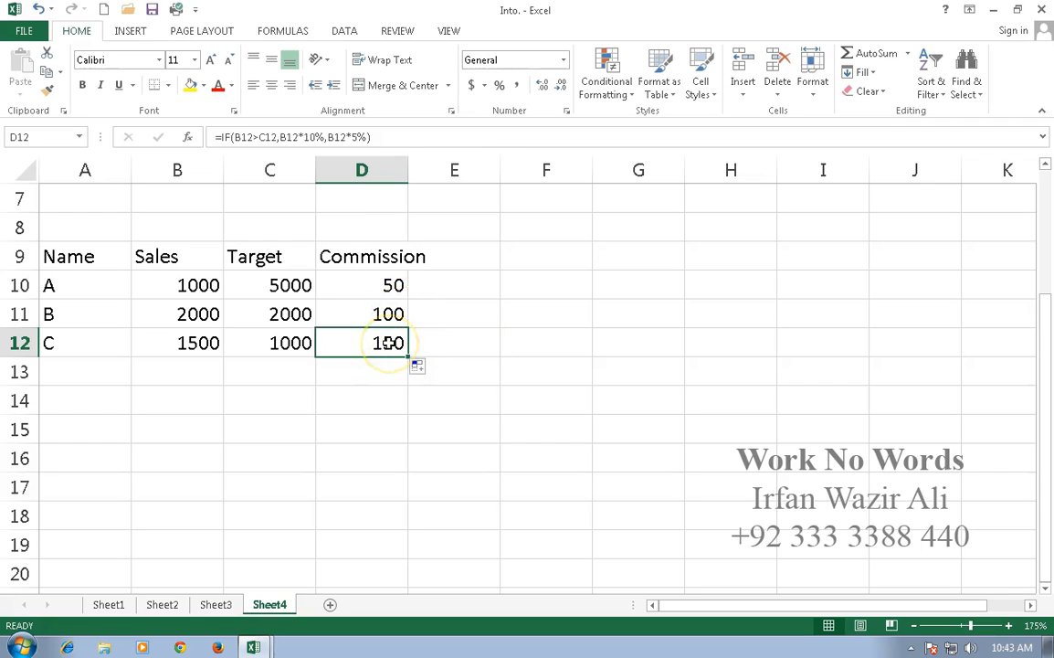
left_click(391, 313)
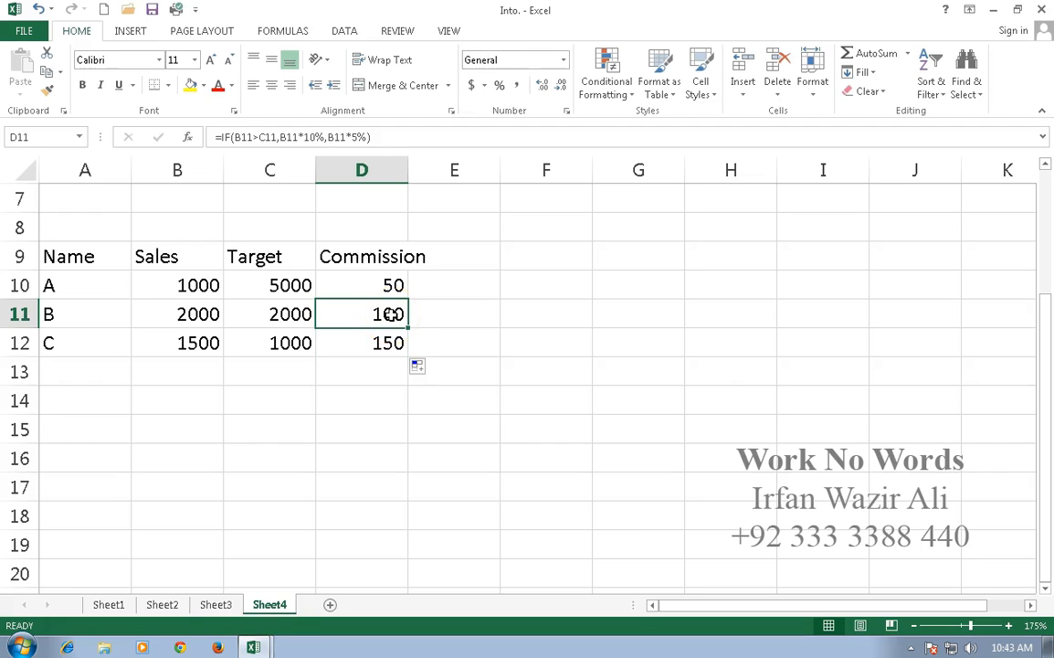
On Sheet1, add the column header Position in cell N3 beside the Take Home column
left_click(109, 604)
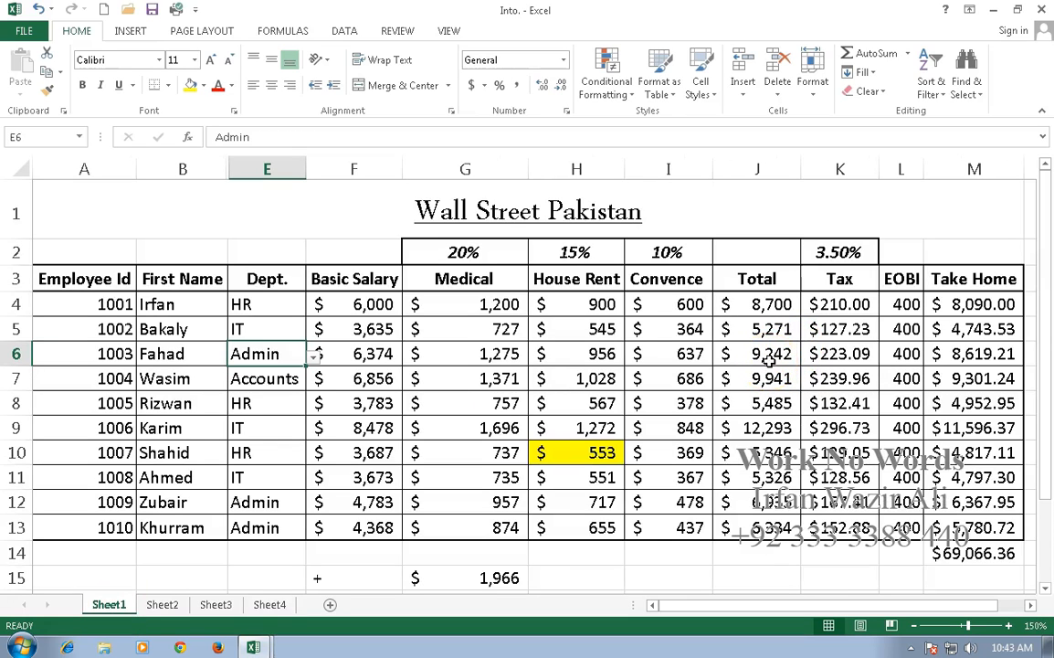
left_click(1029, 605)
left_click(1030, 605)
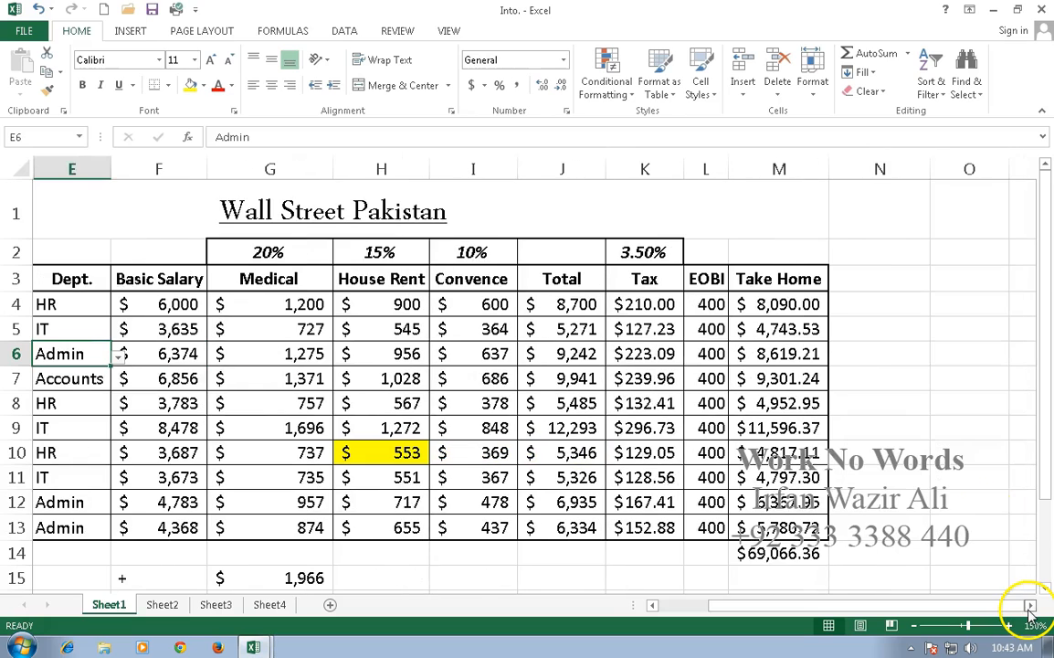
left_click(874, 285)
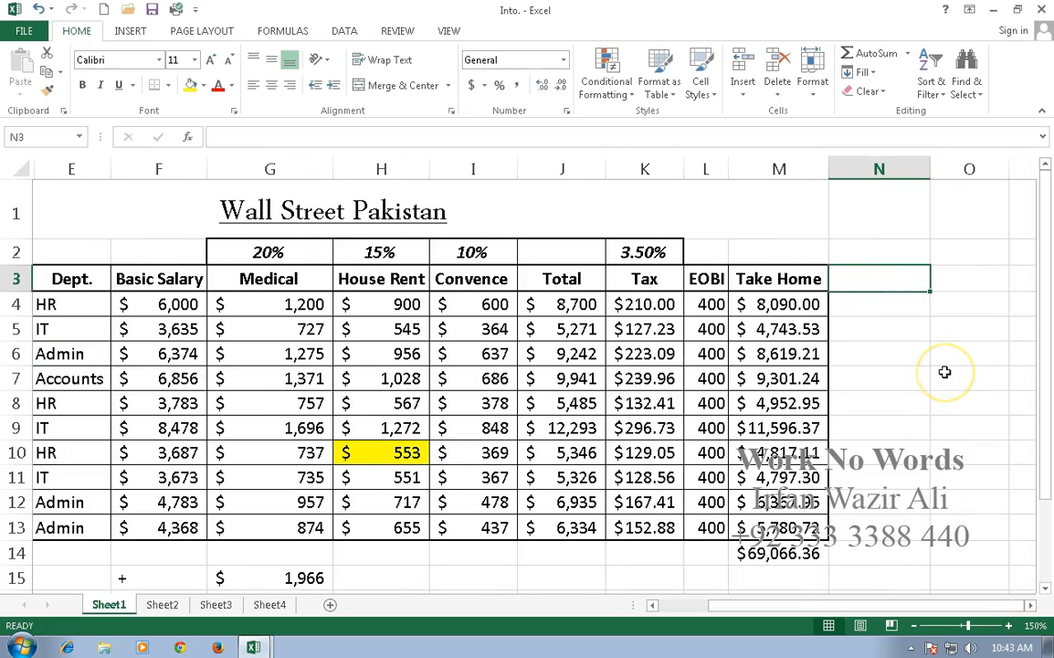
type("Position")
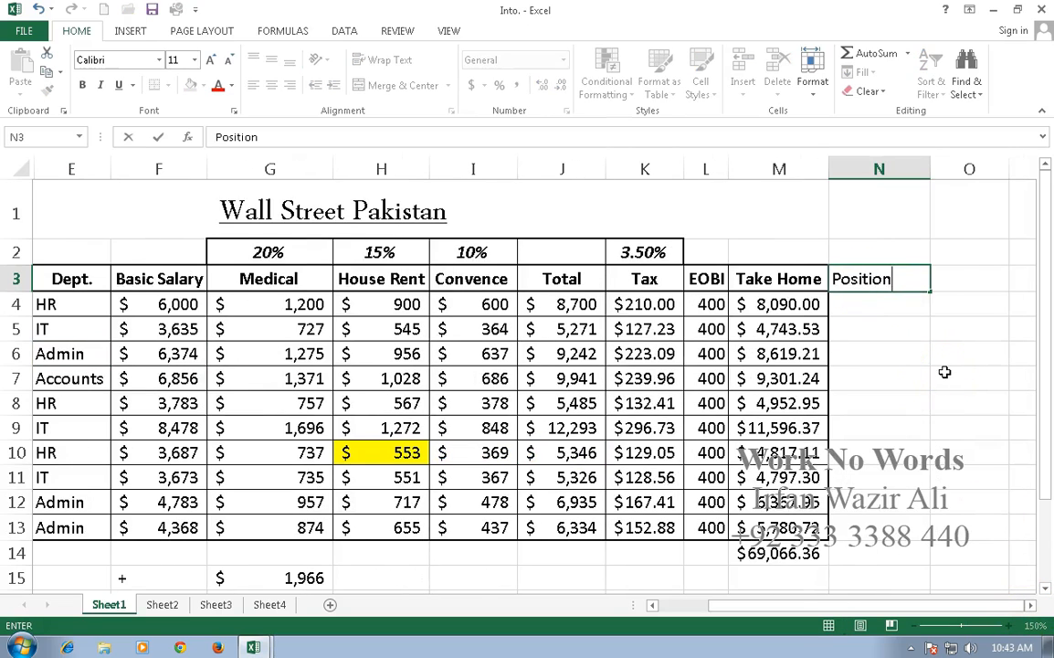
key("Return")
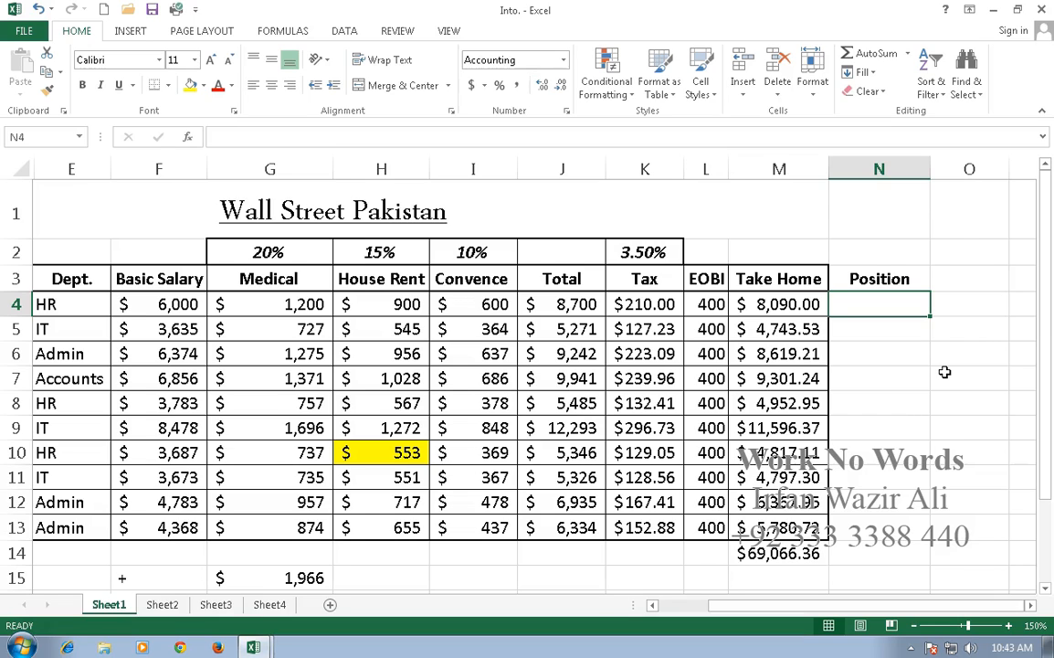
Enter the formula =IF(M4>=10000,"Manager","Asst. Manager") in the Position cell N4
type("=i")
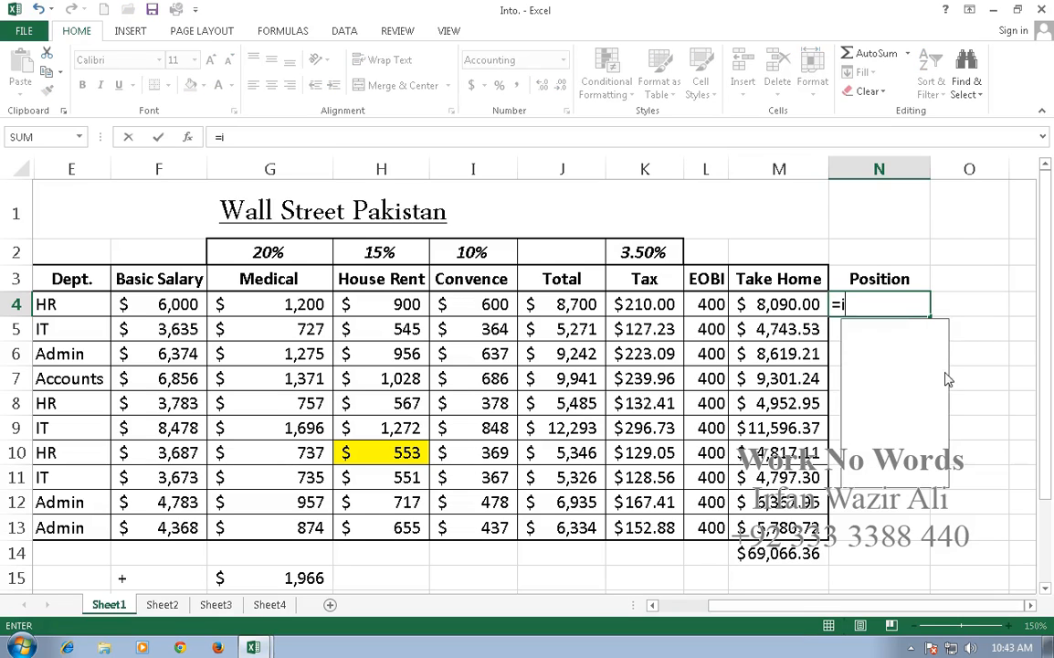
type("f(")
key("Left")
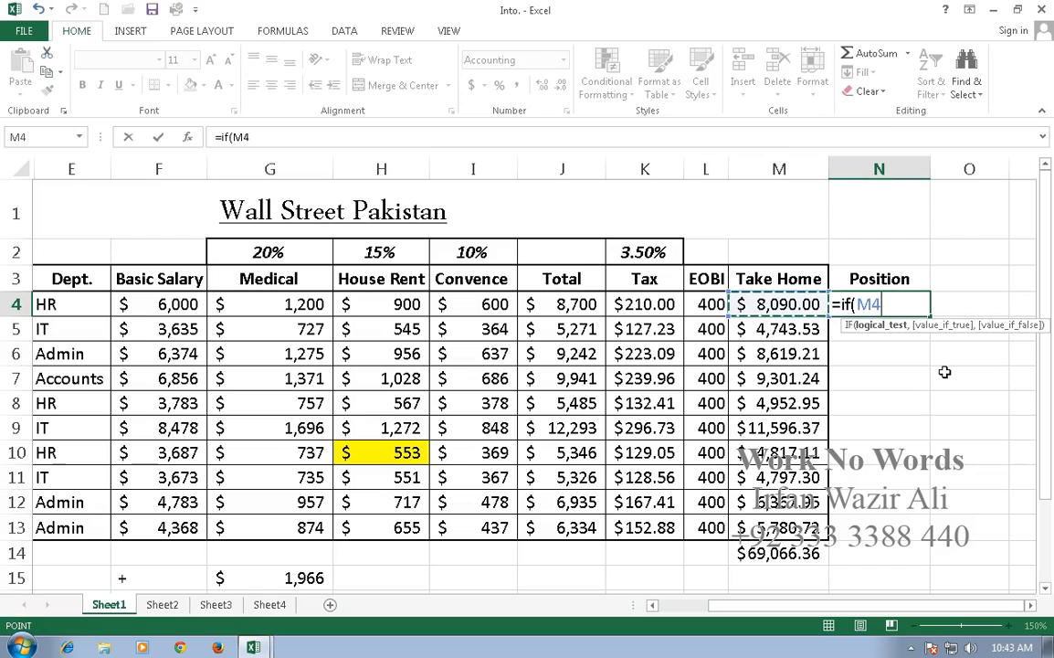
type(">=")
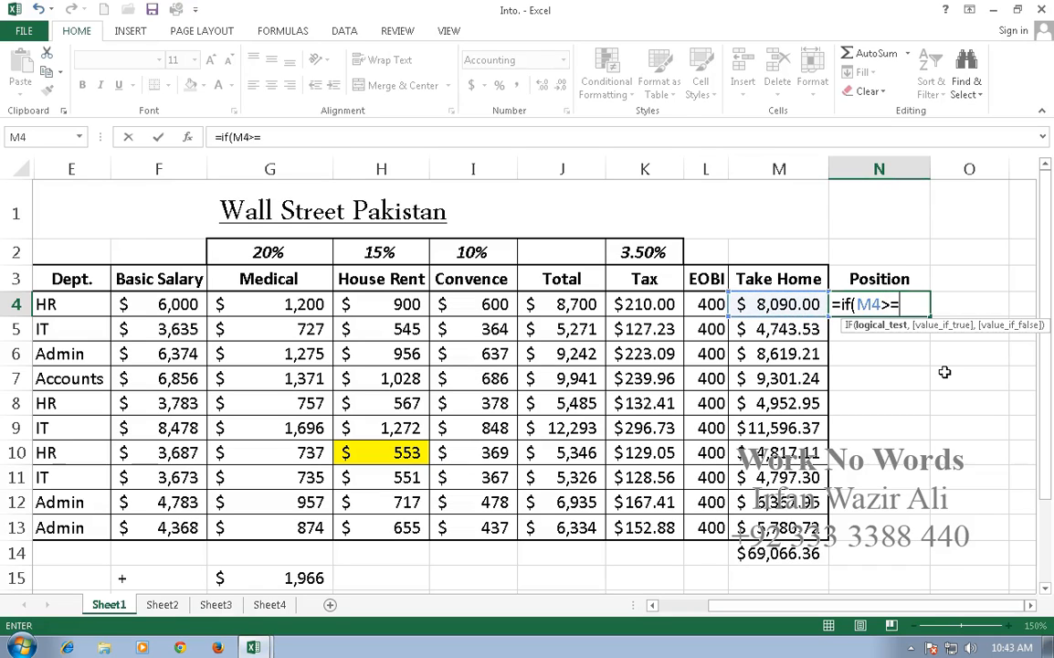
type("1000")
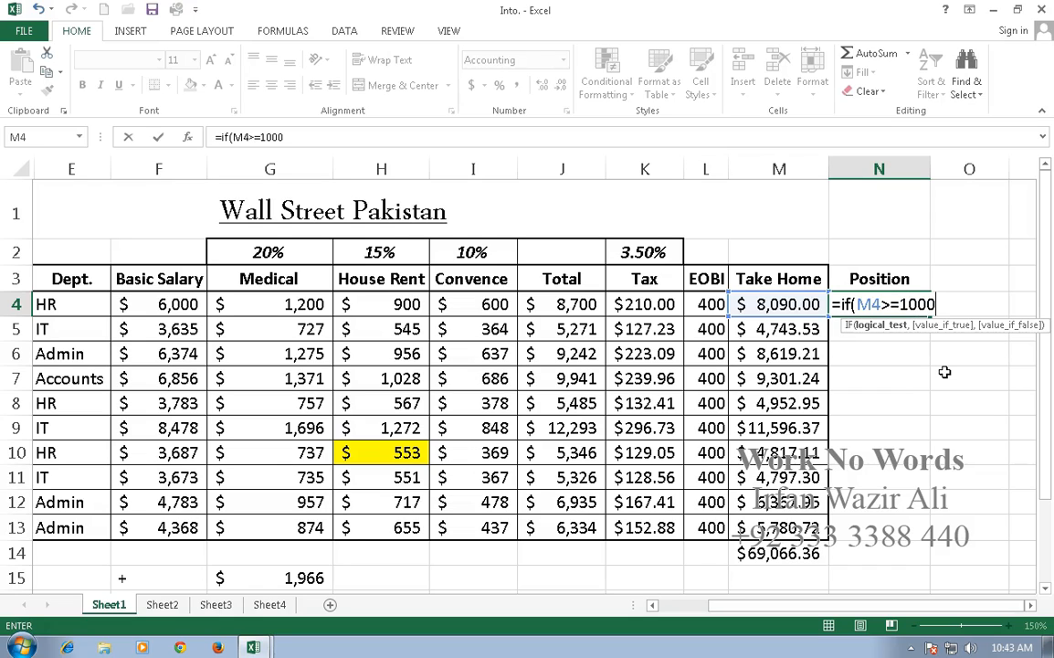
type("0,")
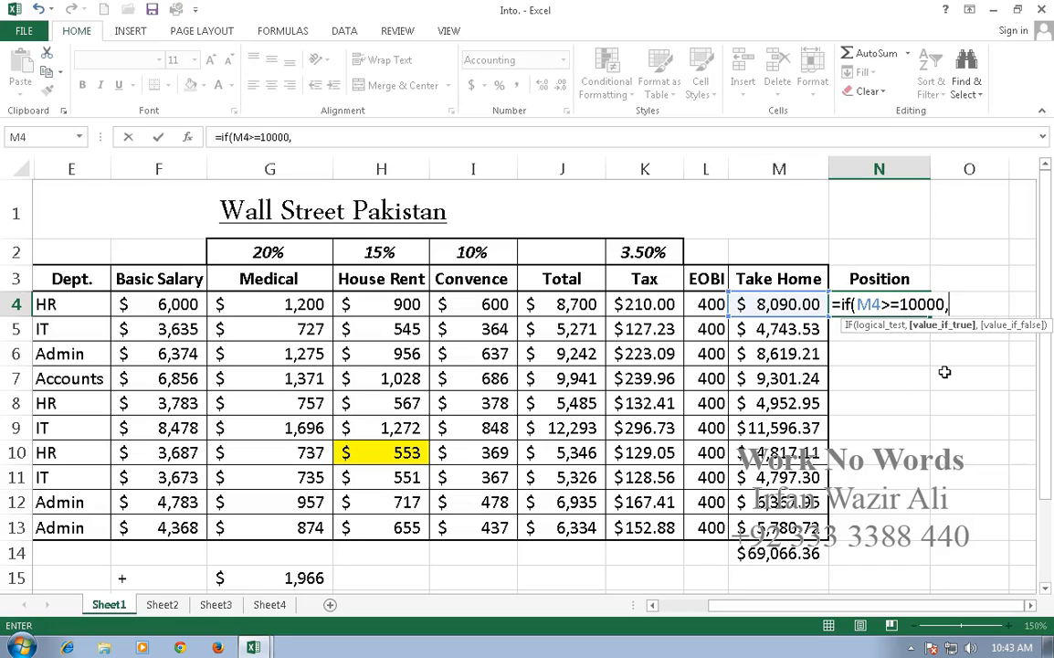
type("\"Manag")
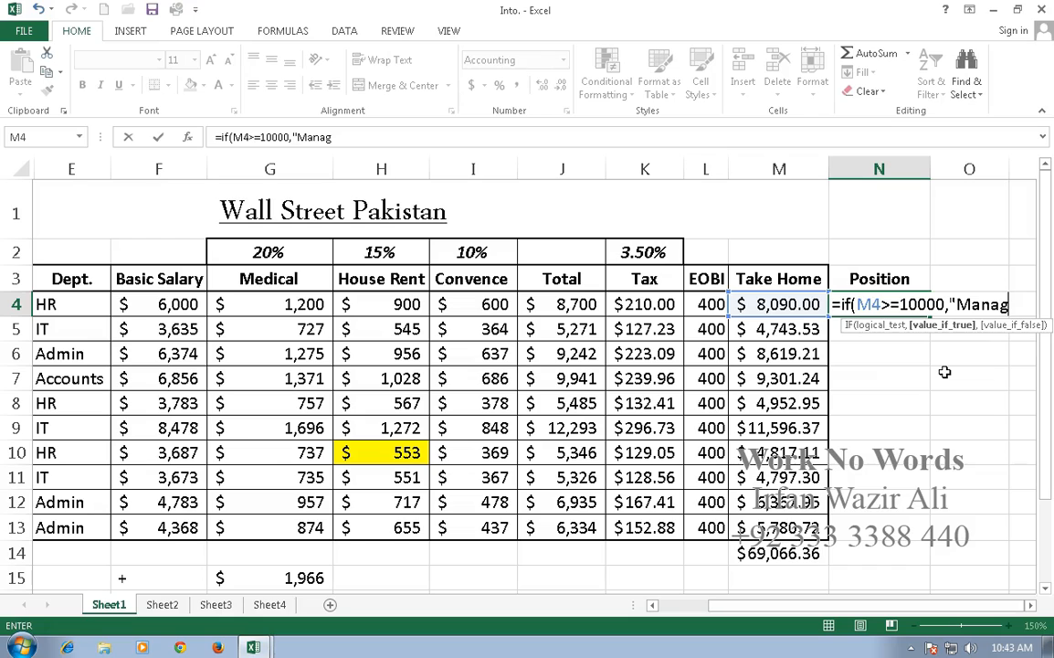
type("er\",\"")
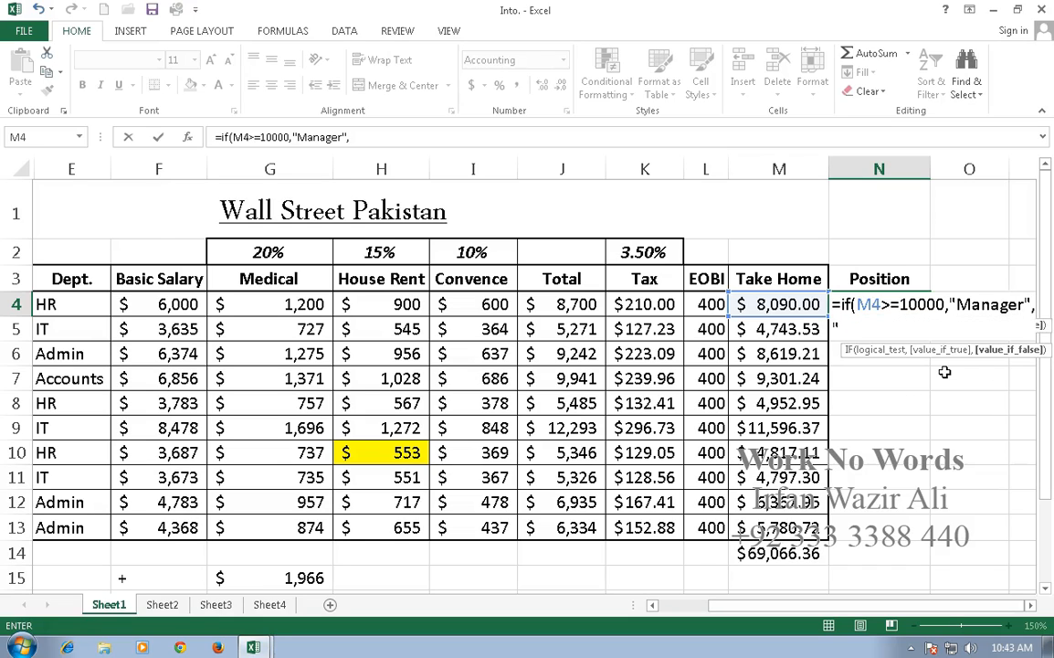
type("Asst. Manager:")
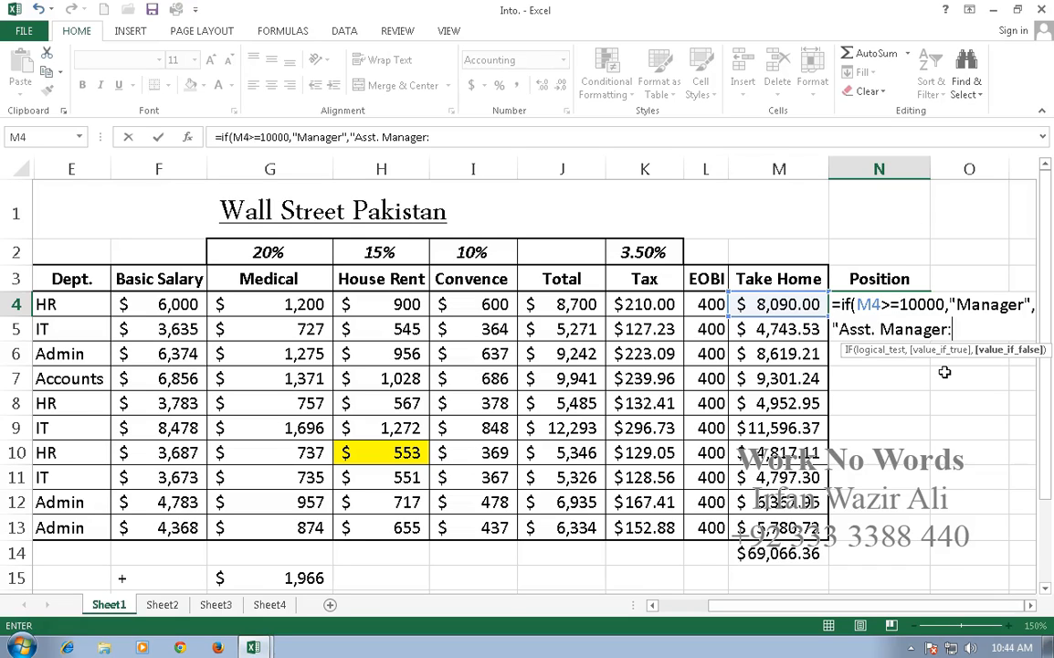
key("BackSpace")
type("\"")
key("Return")
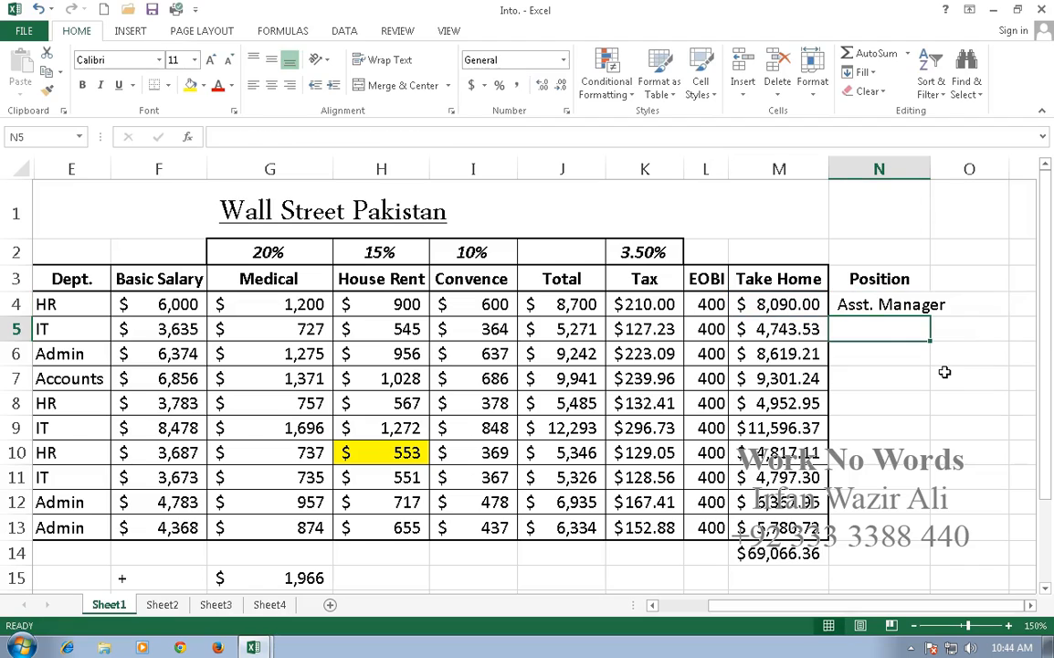
Fill the Position formula from N4 down column N through N19
left_click(876, 307)
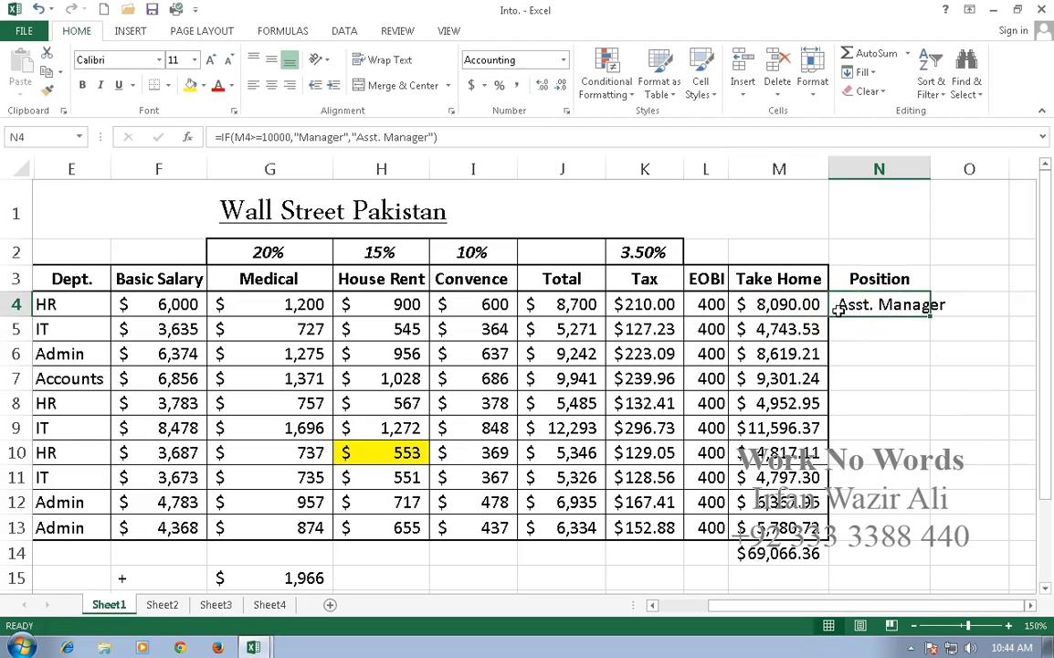
left_click_drag(931, 312, 931, 316)
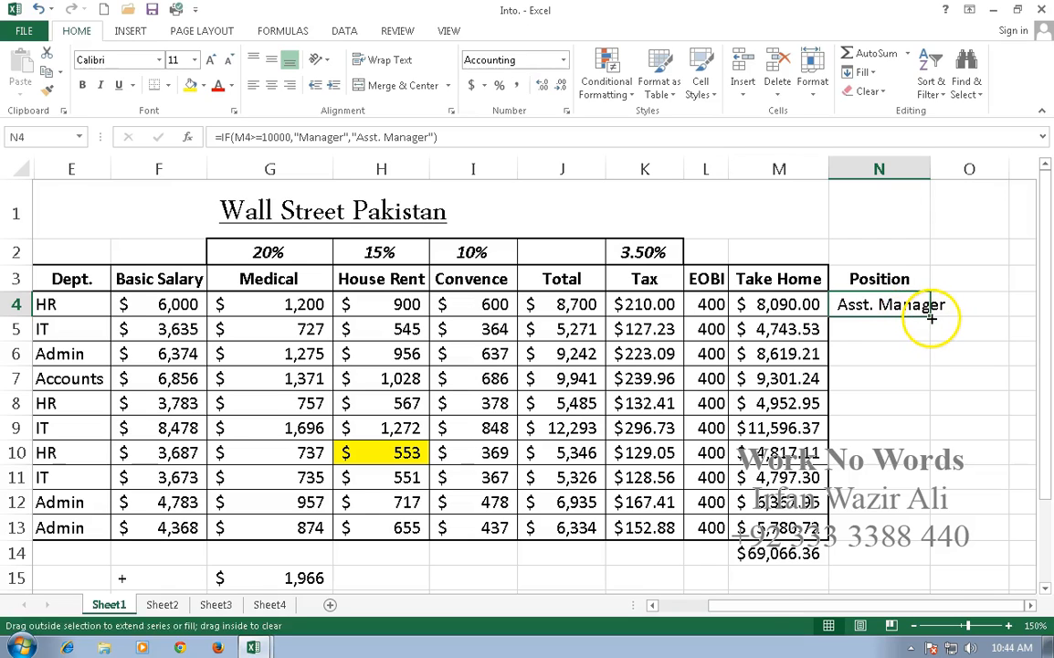
double_click(930, 316)
Clear the surplus Position formulas below the salary table in N14:N19 and widen column N to fit its entries
left_click(881, 550)
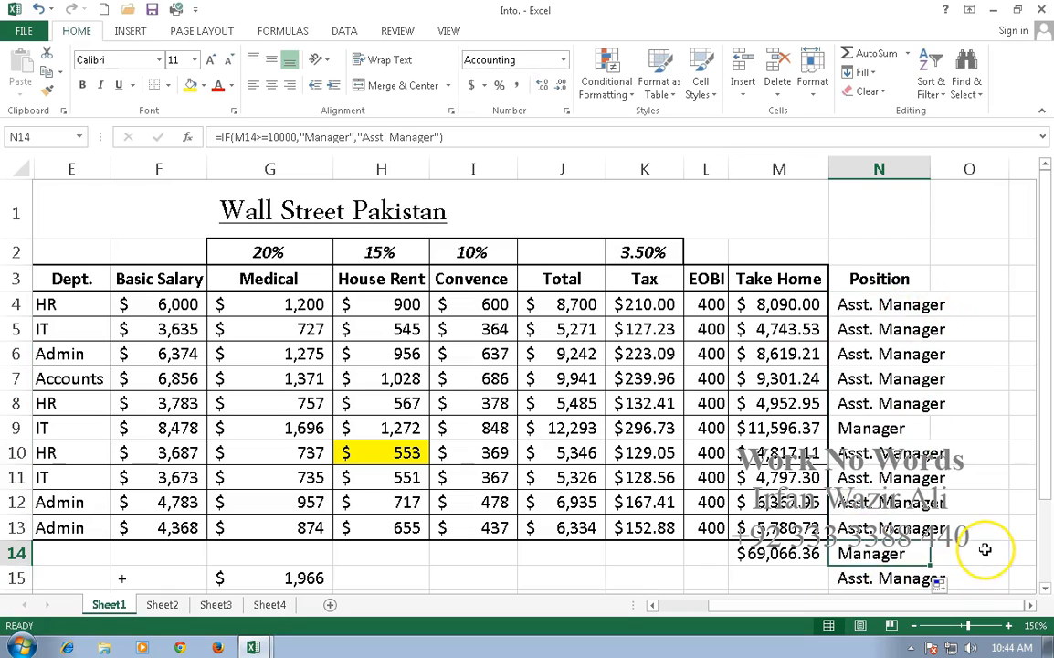
key("Delete")
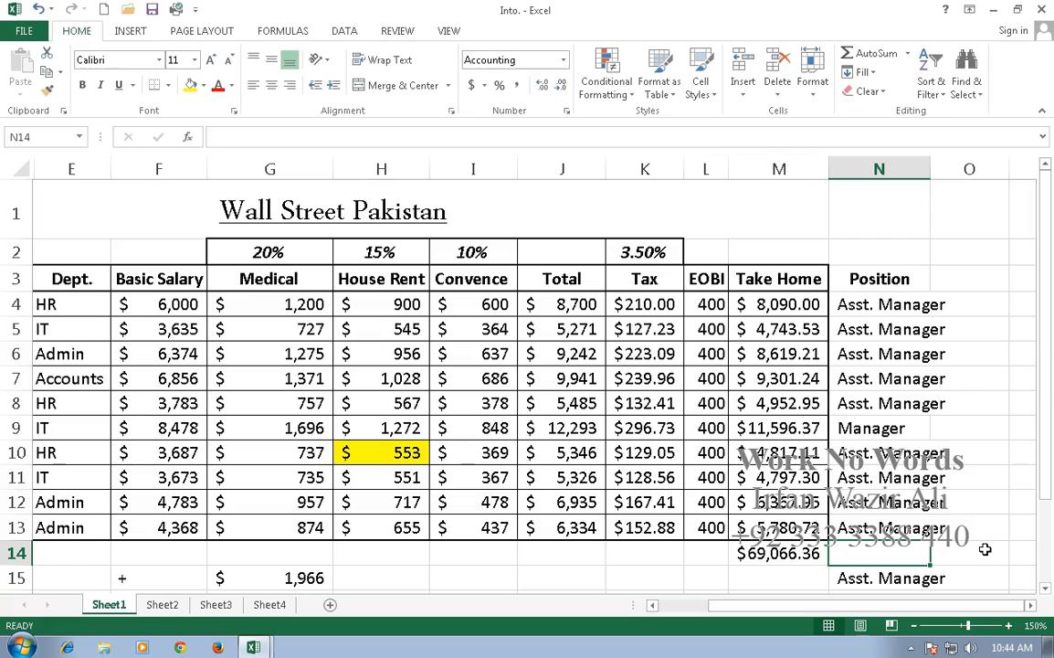
key("ctrl+shift+Down")
key("ctrl+shift+Down")
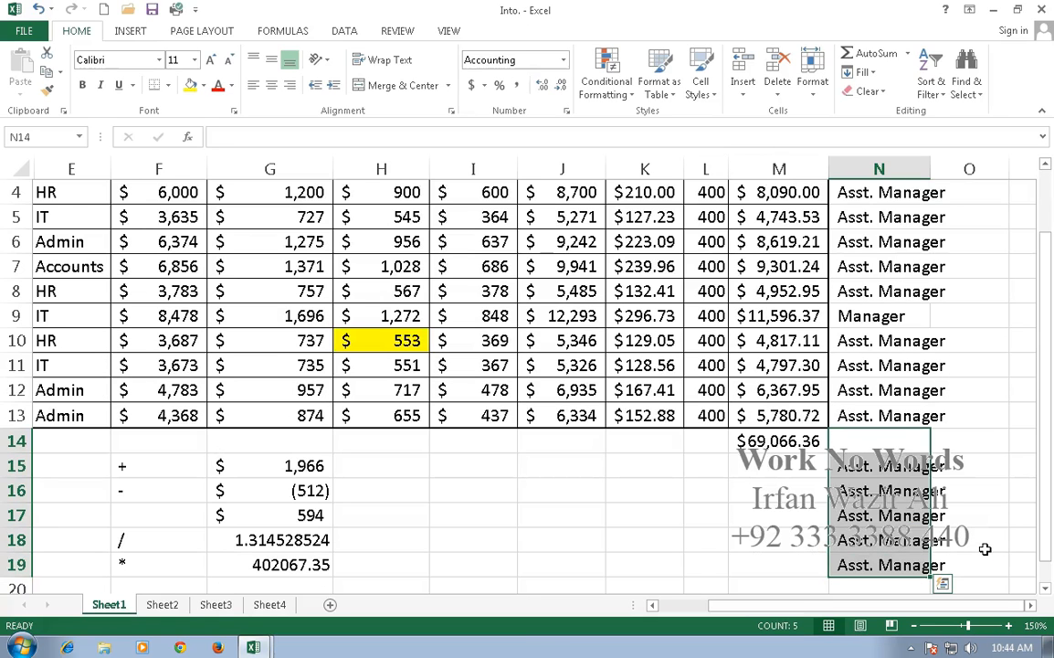
scroll(886, 445, "up", 1)
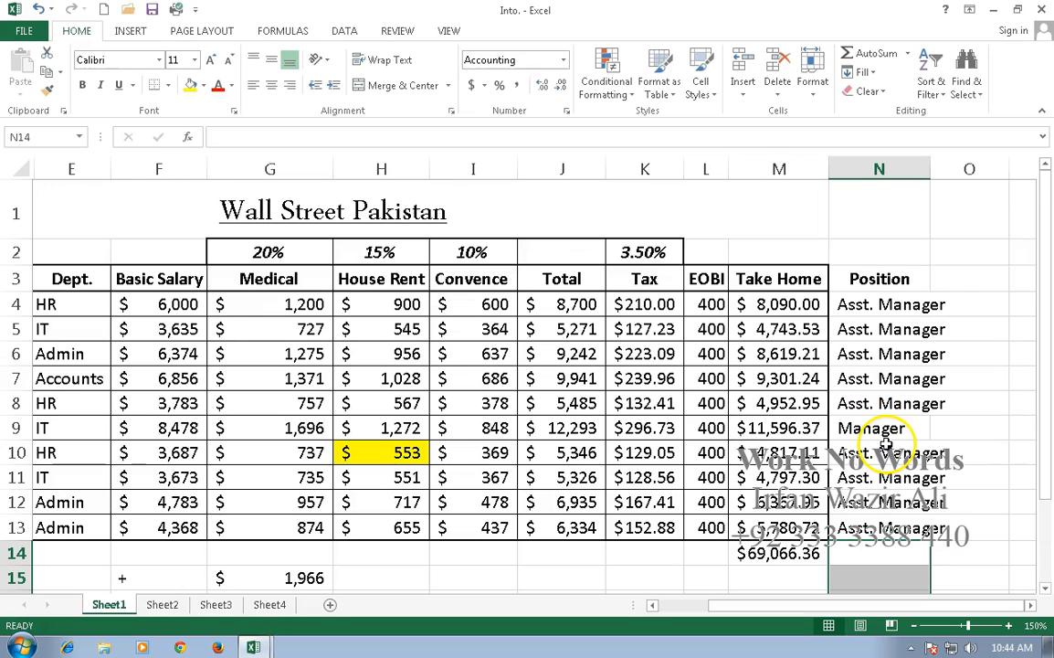
left_click(955, 201)
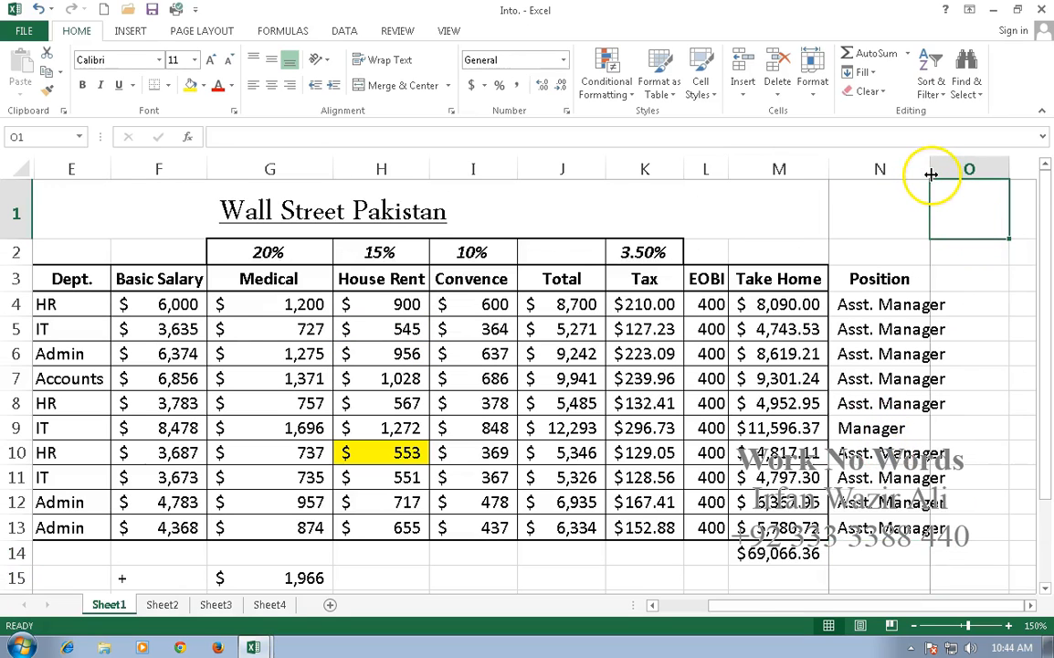
left_click_drag(931, 173, 959, 174)
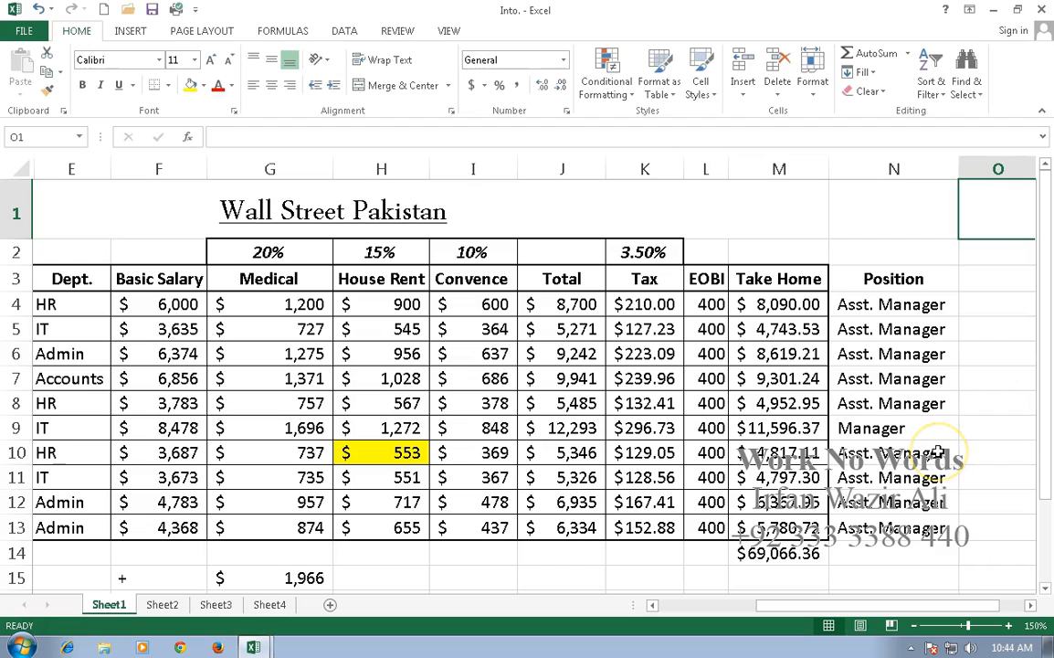